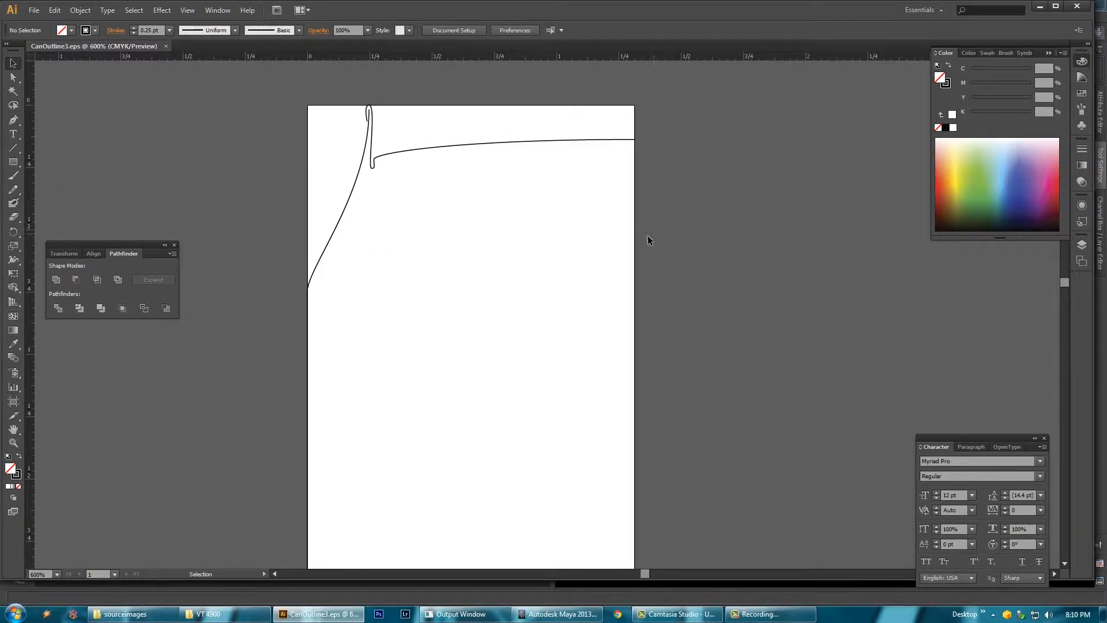
Step: Examine the two paths that make up the can outline, checking the rim and lid curve and the long side path
{"action": "key", "text": "alt"}
{"action": "left_click", "coordinate": [380, 156]}
{"action": "left_click", "coordinate": [505, 211]}
{"action": "left_click", "coordinate": [402, 151]}
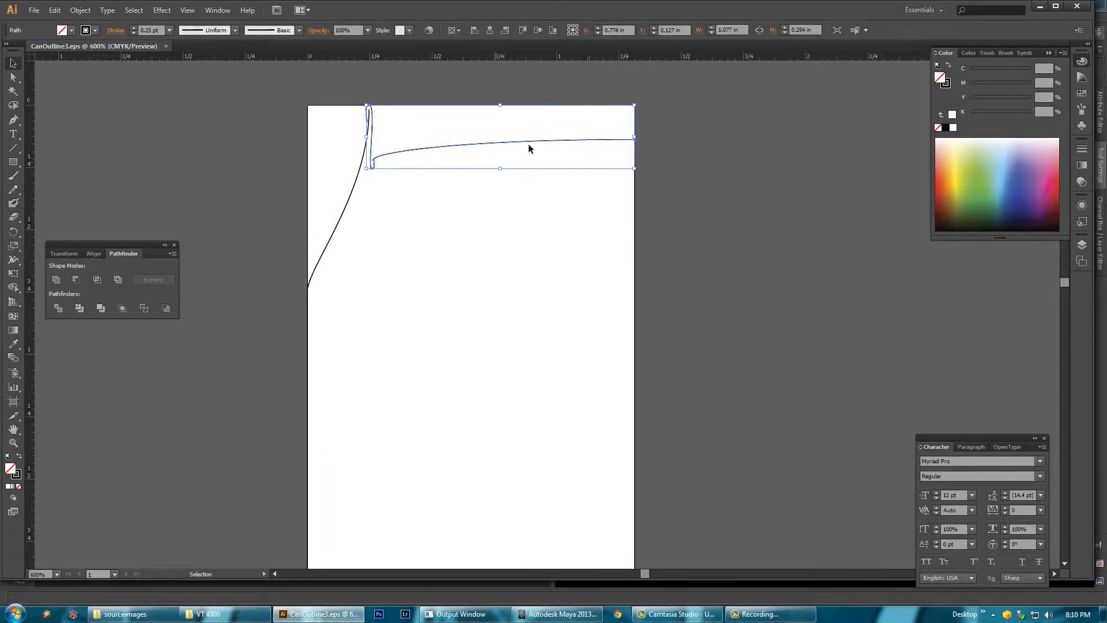
{"action": "left_click", "coordinate": [351, 215]}
{"action": "left_click_drag", "start_coordinate": [663, 482], "coordinate": [656, 269]}
{"action": "scroll", "coordinate": [647, 238], "scroll_direction": "down", "scroll_amount": 3, "text": "alt"}
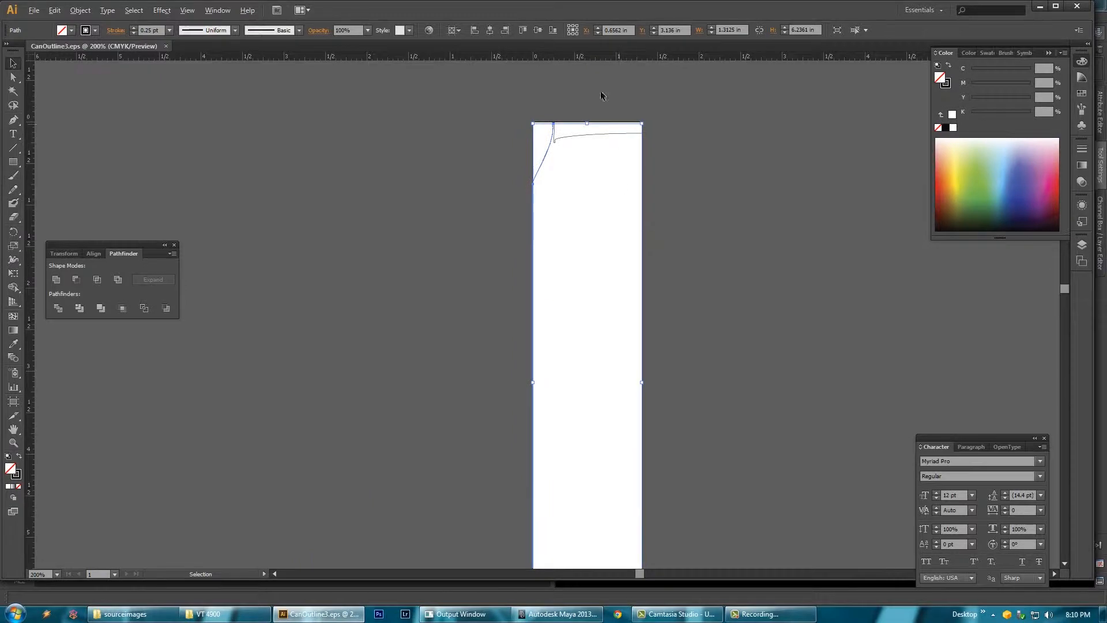
{"action": "left_click_drag", "start_coordinate": [660, 213], "coordinate": [529, 161]}
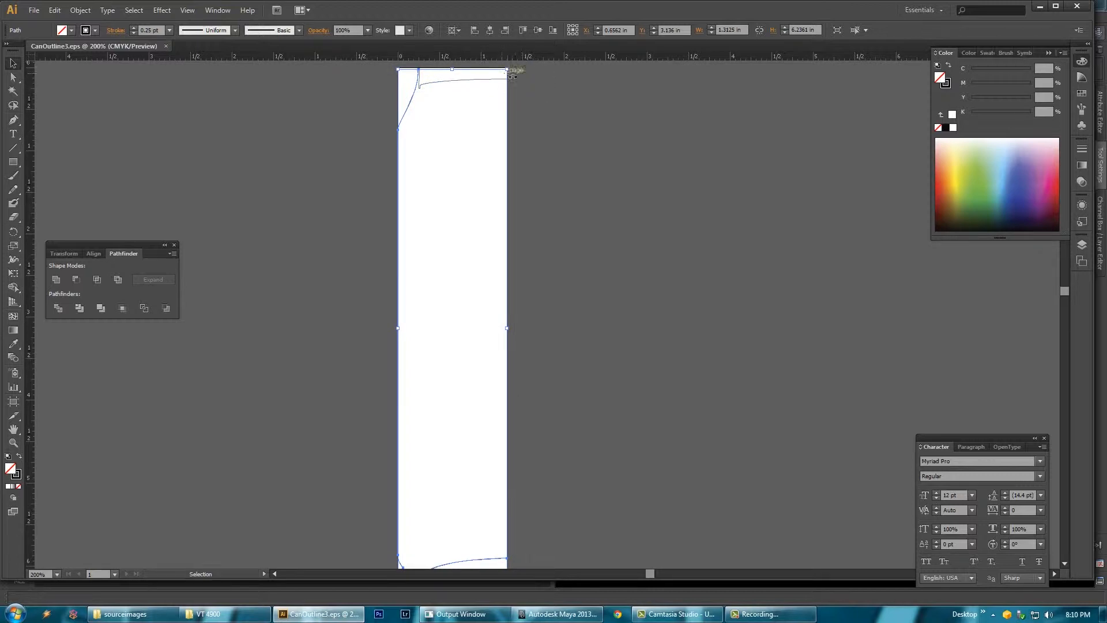
{"action": "key", "text": "space"}
{"action": "left_click_drag", "start_coordinate": [574, 437], "coordinate": [574, 382]}
{"action": "left_click_drag", "start_coordinate": [598, 230], "coordinate": [606, 316]}
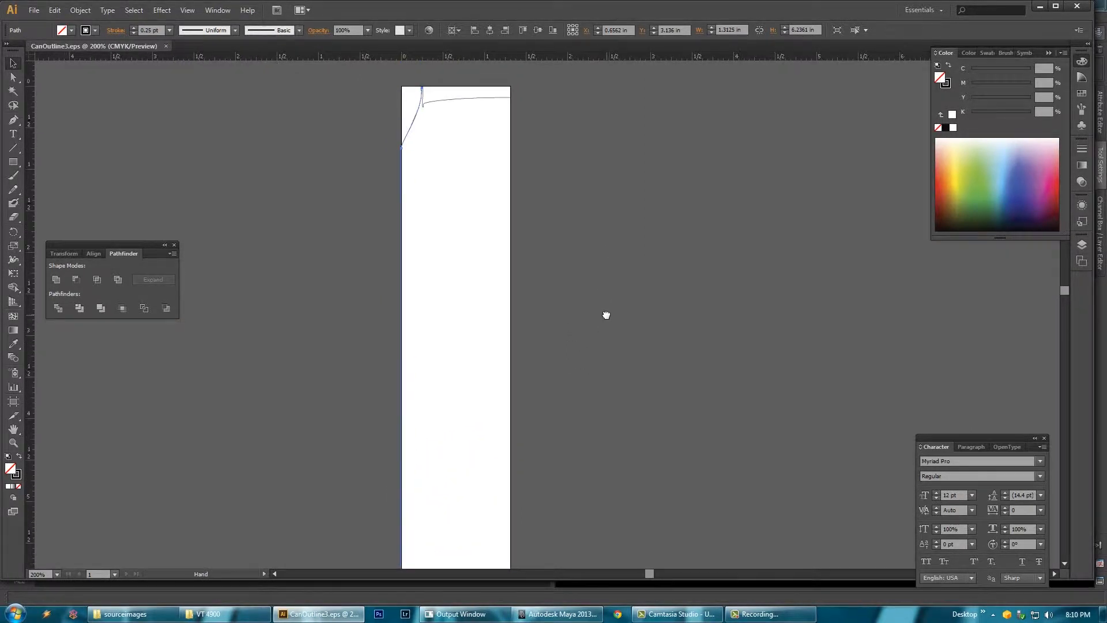
Step: Inspect the bottom curve of the can outline up close and the complete half profile as a whole
{"action": "key", "text": "alt"}
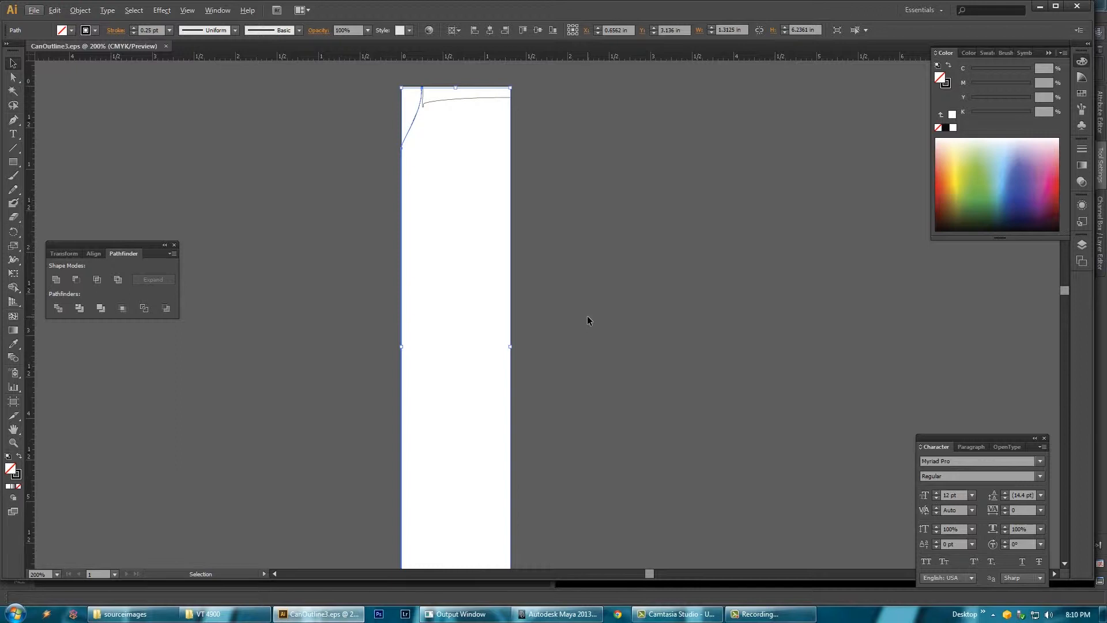
{"action": "key", "text": "space"}
{"action": "left_click_drag", "start_coordinate": [576, 343], "coordinate": [551, 250]}
{"action": "left_click_drag", "start_coordinate": [558, 430], "coordinate": [590, 269]}
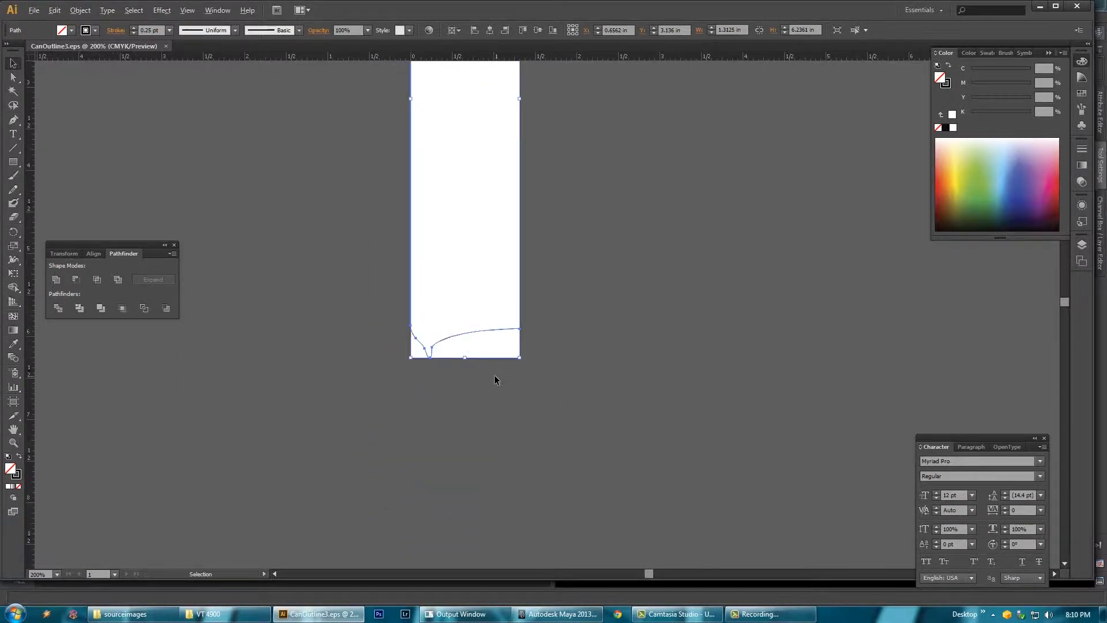
{"action": "scroll", "coordinate": [494, 379], "scroll_direction": "up", "scroll_amount": 3, "text": "alt"}
{"action": "scroll", "coordinate": [541, 333], "scroll_direction": "down", "scroll_amount": 1, "text": "alt"}
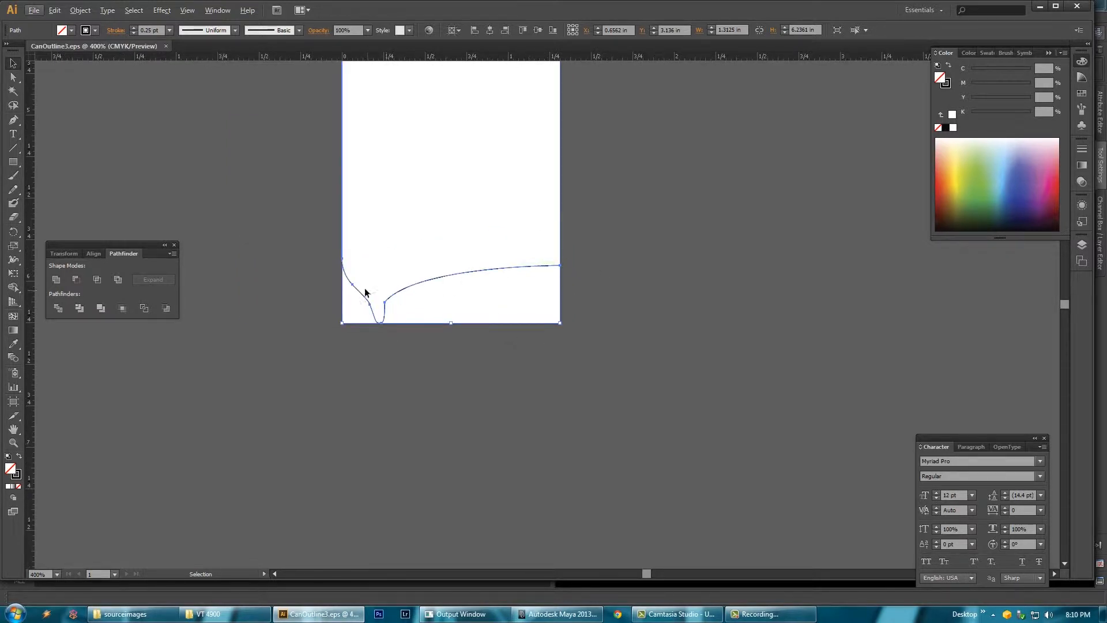
{"action": "left_click_drag", "start_coordinate": [607, 129], "coordinate": [611, 365]}
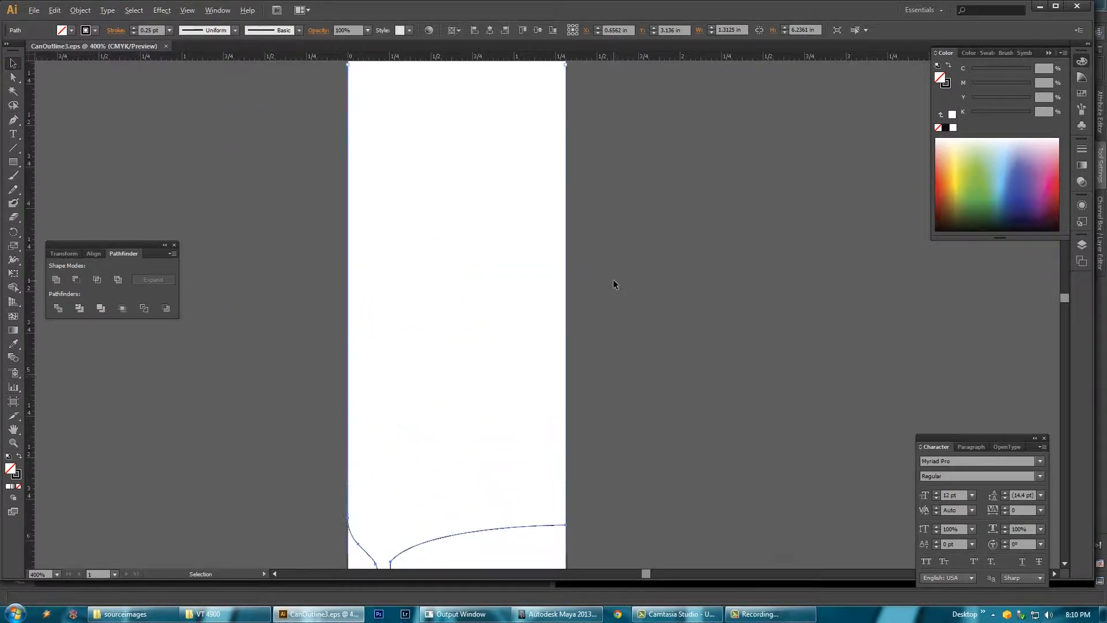
{"action": "scroll", "coordinate": [613, 279], "scroll_direction": "down", "scroll_amount": 4, "text": "alt"}
{"action": "scroll", "coordinate": [613, 279], "scroll_direction": "up", "scroll_amount": 1, "text": "alt"}
{"action": "left_click_drag", "start_coordinate": [644, 146], "coordinate": [549, 237]}
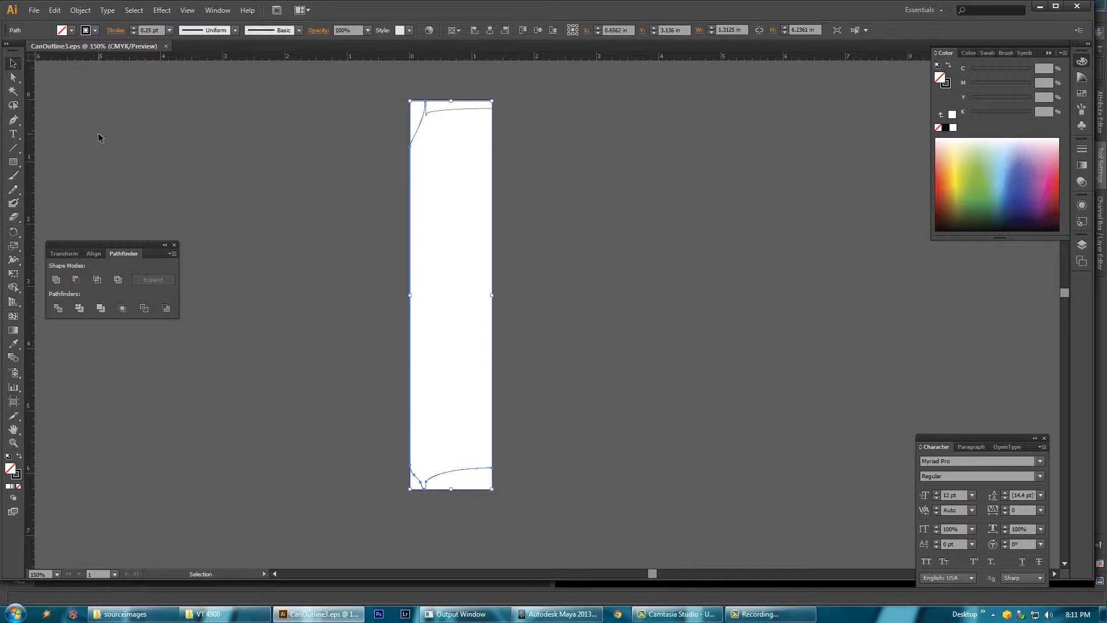
Step: Save the outline under the new name CanOutline4 in the sourceimages folder as an Illustrator EPS file
{"action": "left_click", "coordinate": [34, 10]}
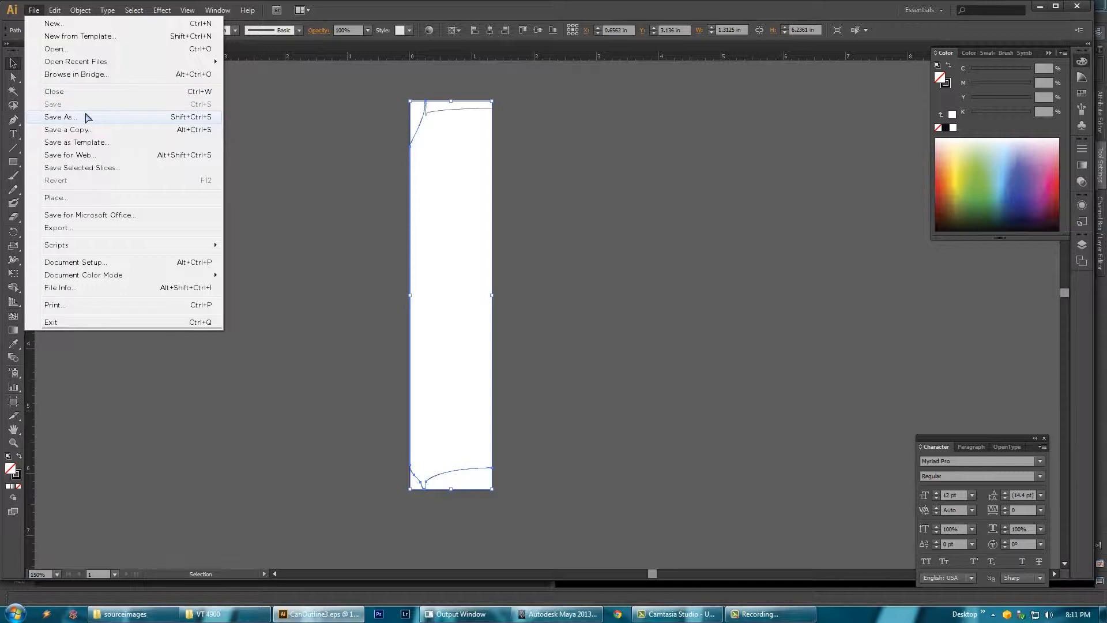
{"action": "left_click", "coordinate": [60, 117]}
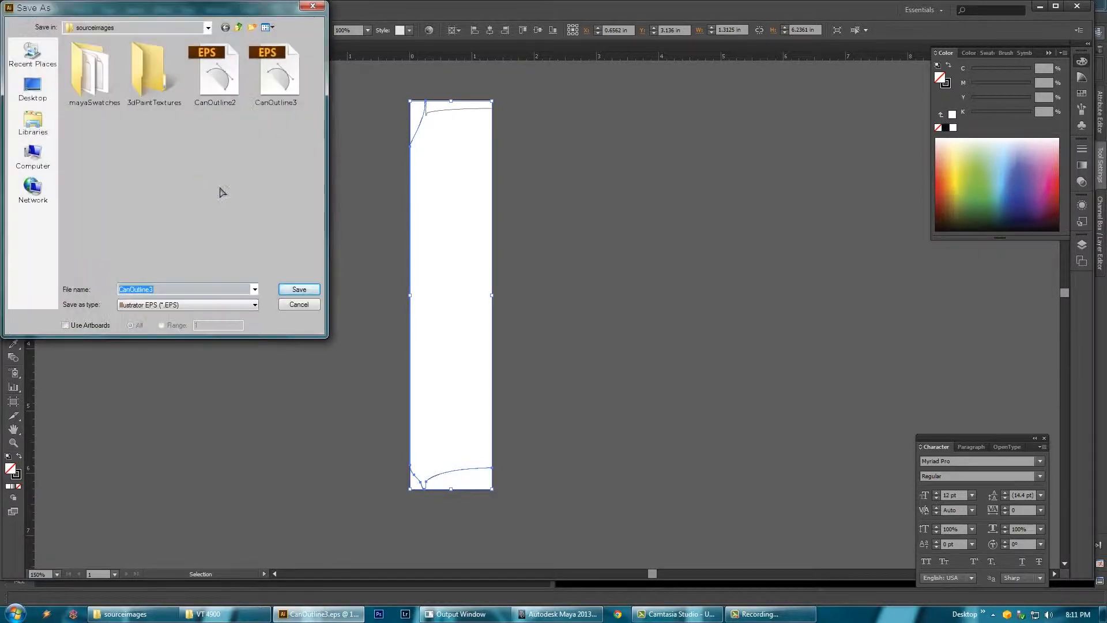
{"action": "left_click", "coordinate": [169, 289]}
{"action": "key", "text": "BackSpace"}
{"action": "type", "text": "4"}
{"action": "left_click", "coordinate": [237, 304]}
{"action": "left_click", "coordinate": [238, 304]}
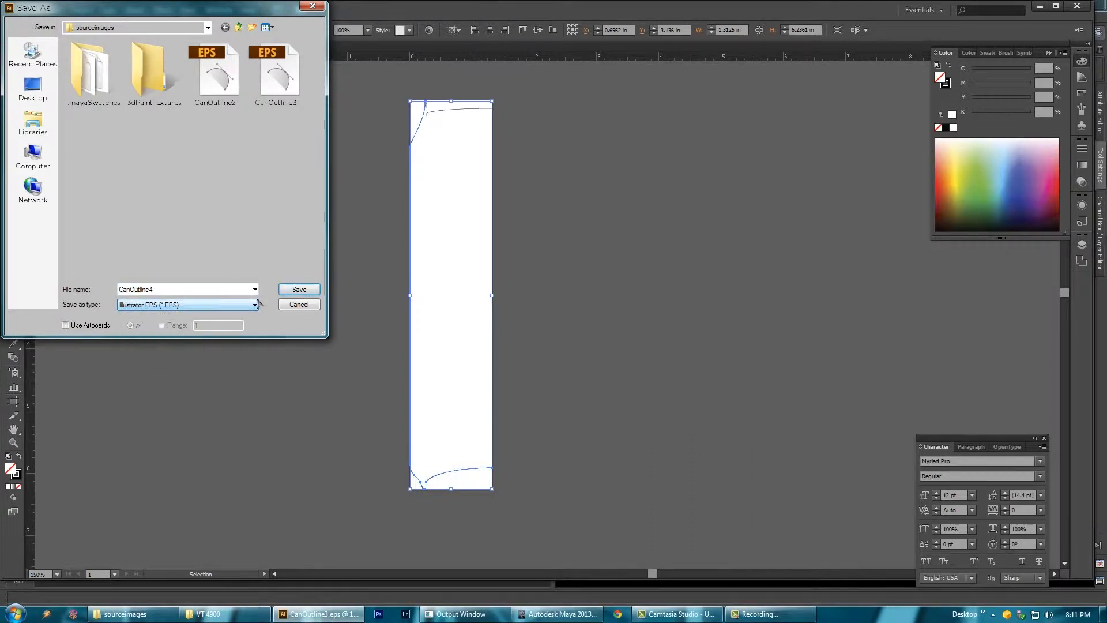
{"action": "left_click", "coordinate": [298, 290]}
{"action": "left_click", "coordinate": [298, 290]}
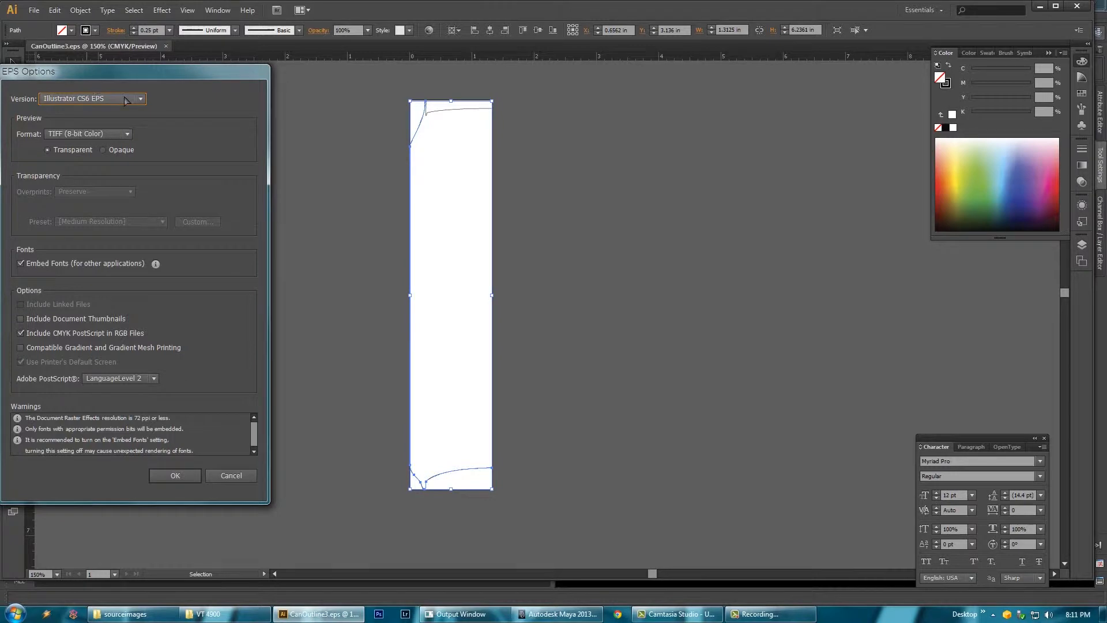
Step: Set the EPS version to Illustrator 8 EPS and complete the save in the older format
{"action": "left_click", "coordinate": [125, 99]}
{"action": "left_click", "coordinate": [87, 230]}
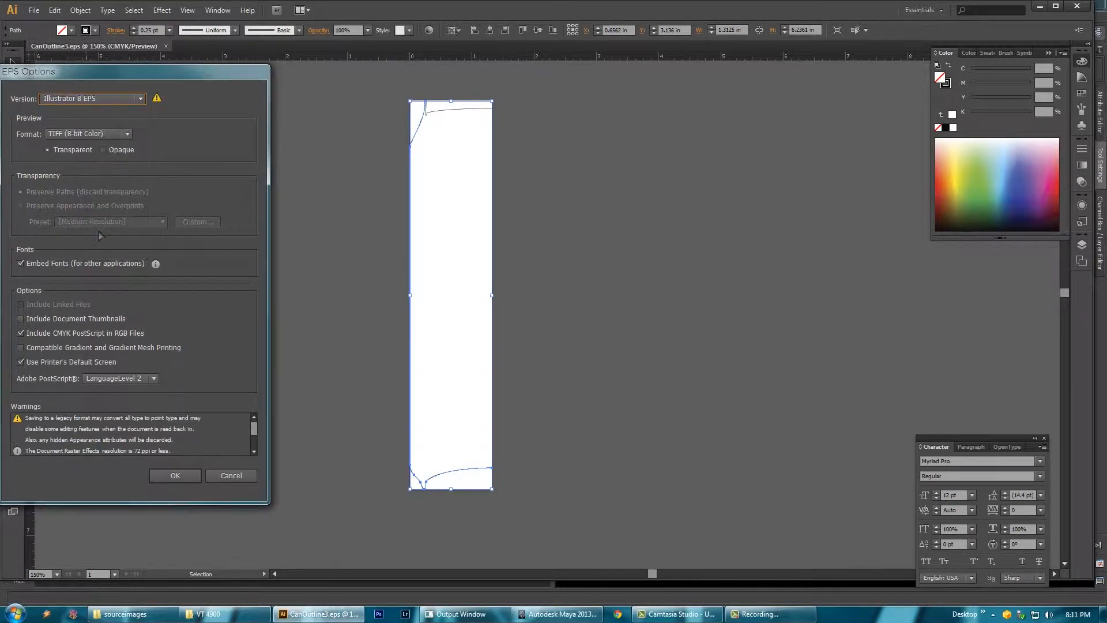
{"action": "left_click", "coordinate": [139, 100]}
{"action": "left_click", "coordinate": [139, 100]}
{"action": "left_click", "coordinate": [175, 476]}
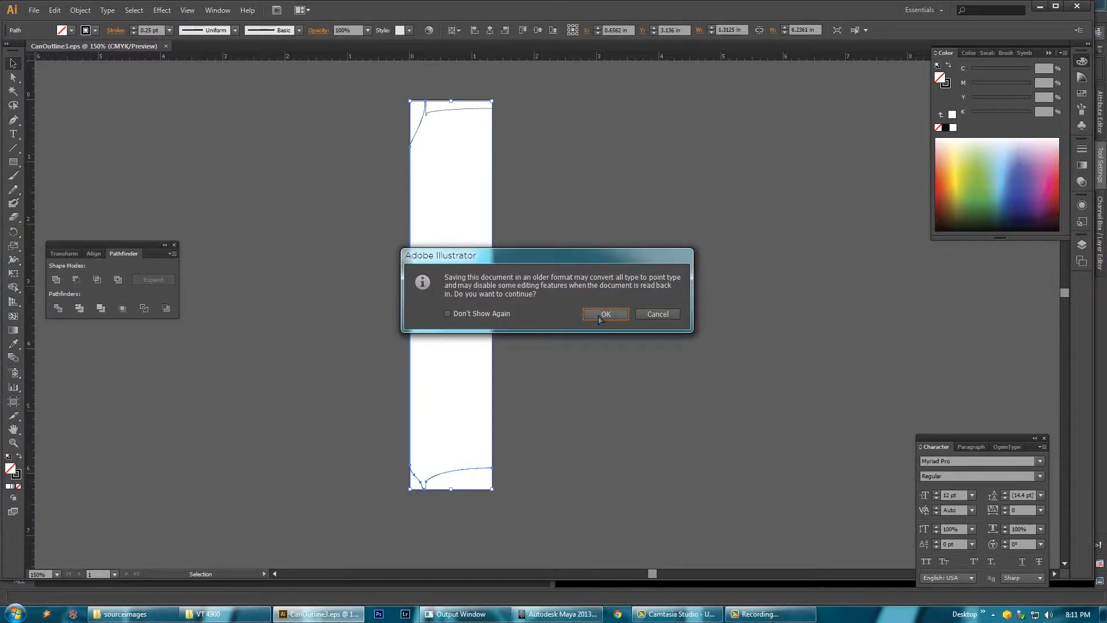
{"action": "left_click", "coordinate": [606, 314]}
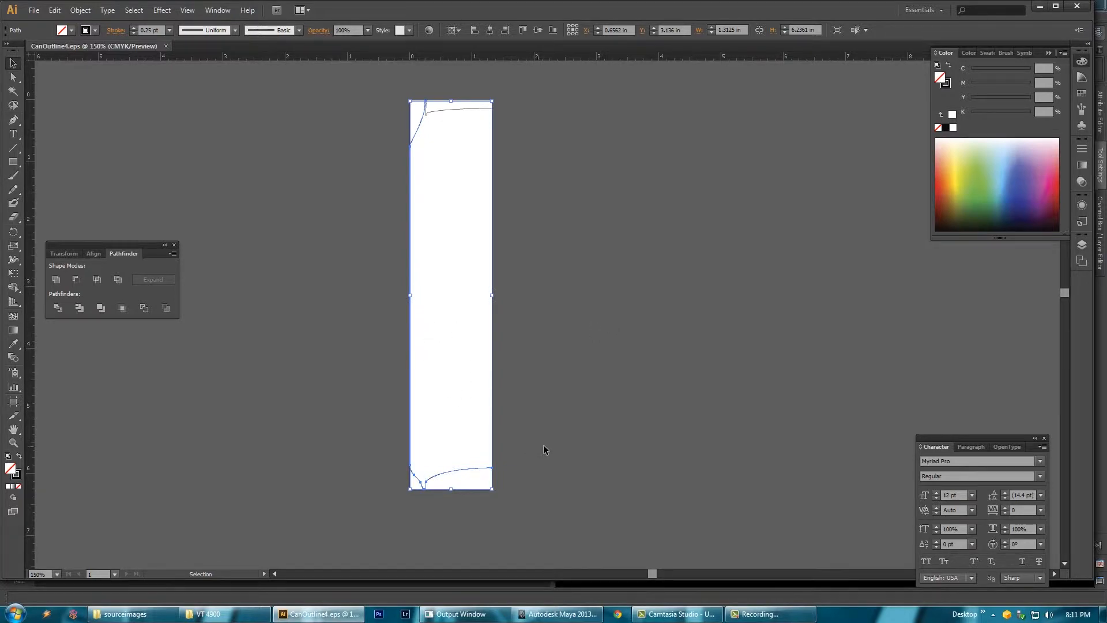
Step: Switch to Maya and import CanOutline4.eps from the sourceimages folder into the empty scene
{"action": "left_click", "coordinate": [574, 614]}
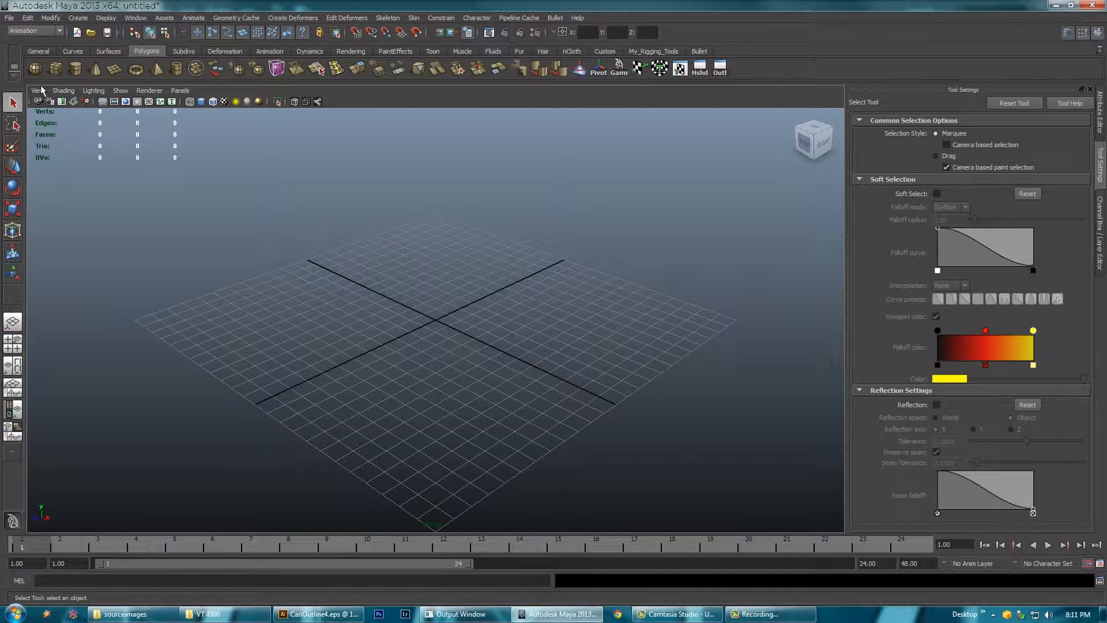
{"action": "left_click", "coordinate": [8, 18]}
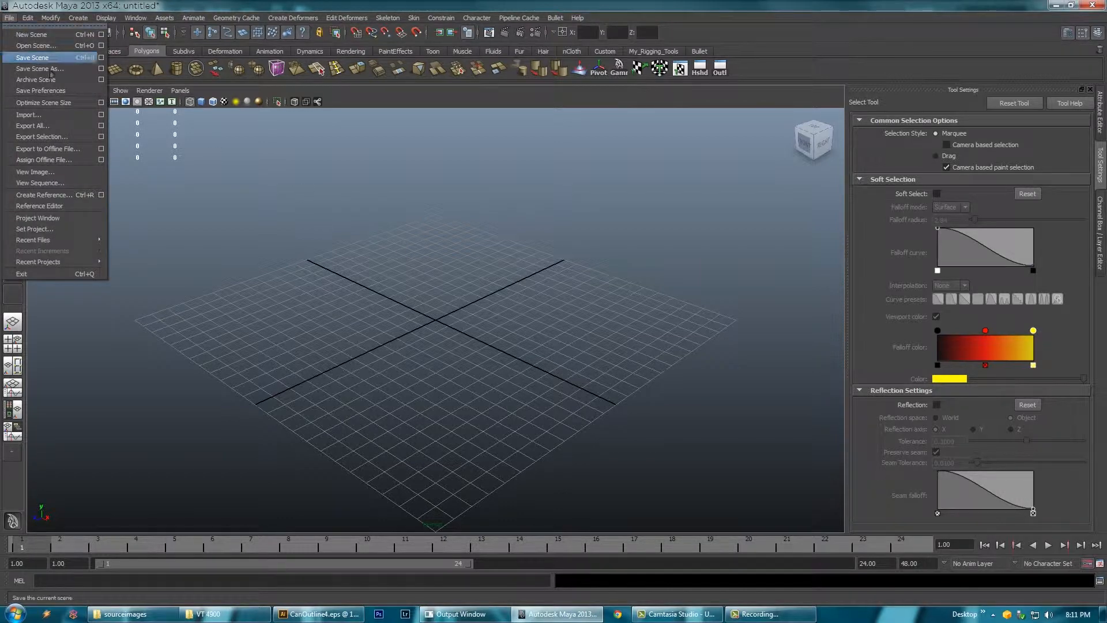
{"action": "mouse_move", "coordinate": [77, 18]}
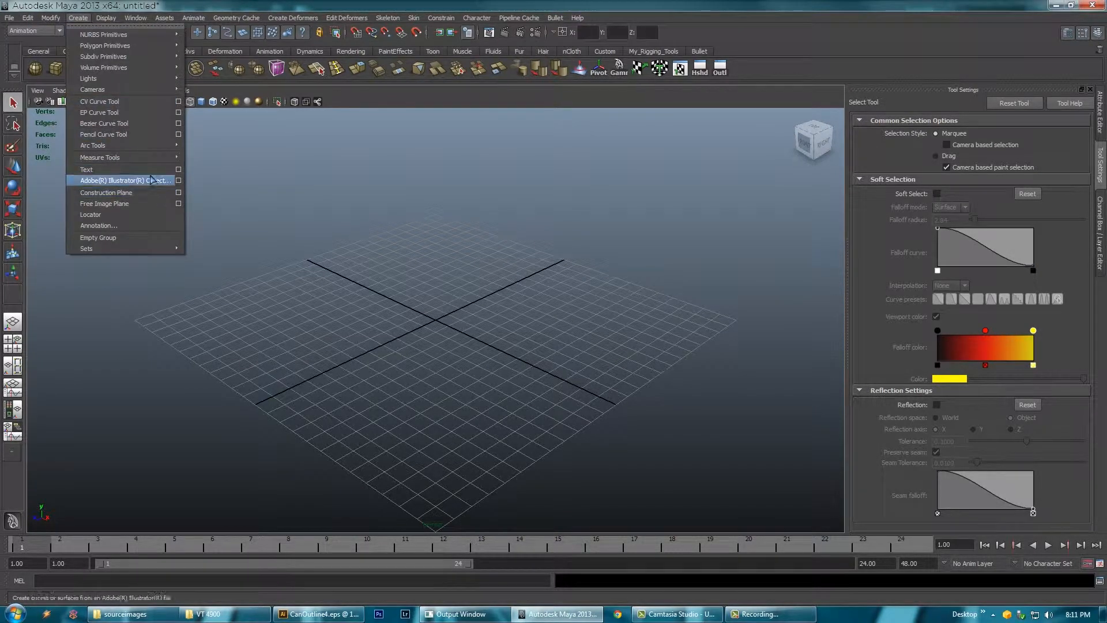
{"action": "mouse_move", "coordinate": [9, 18]}
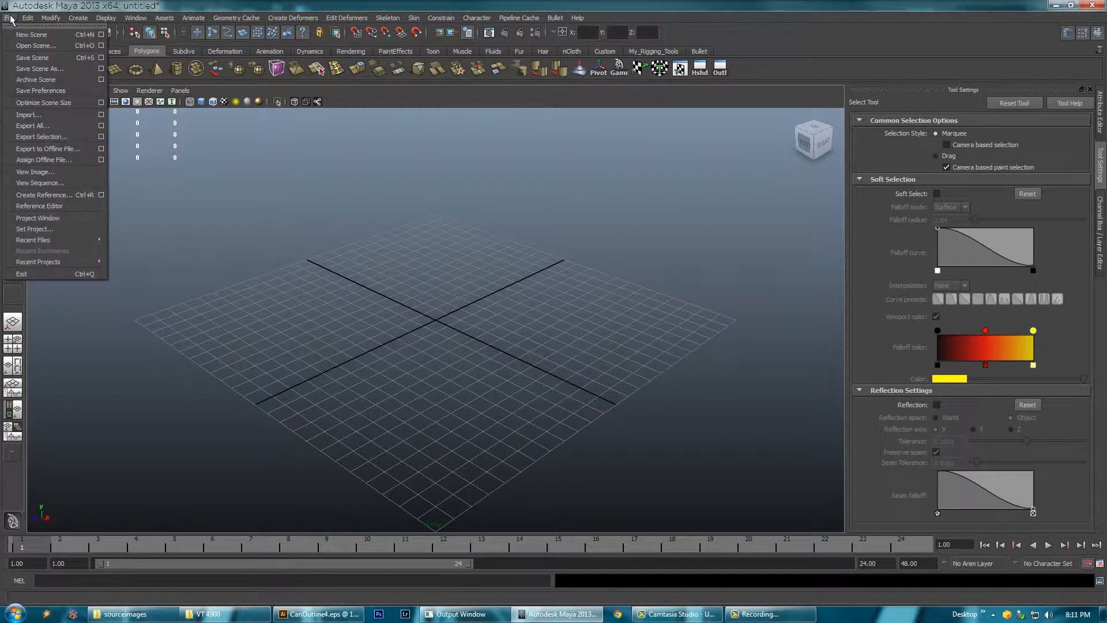
{"action": "left_click", "coordinate": [50, 116]}
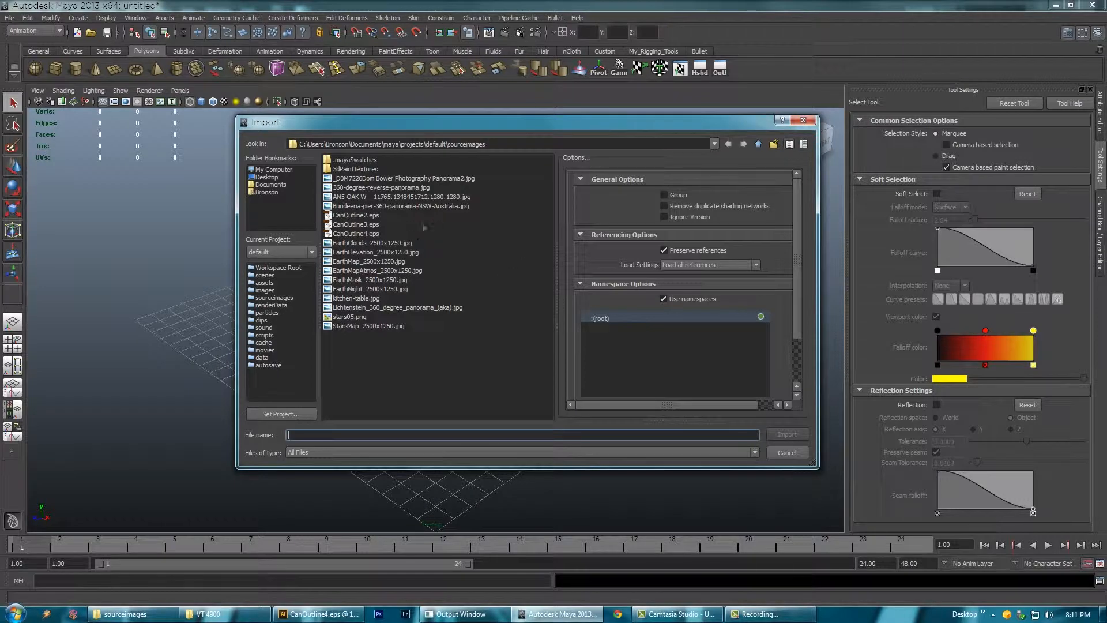
{"action": "left_click", "coordinate": [365, 233]}
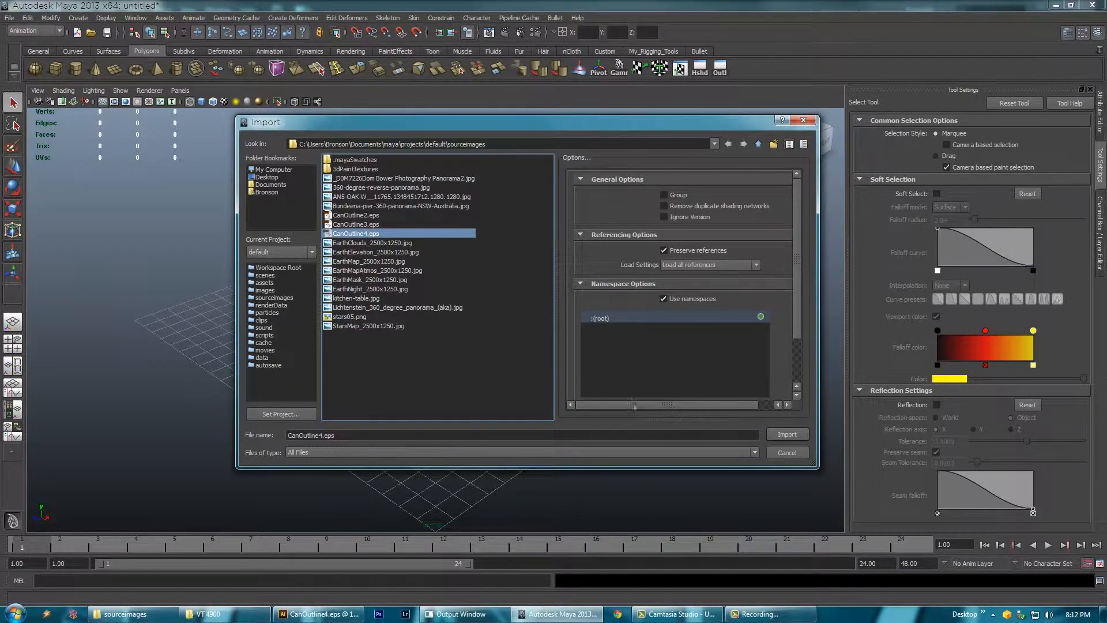
{"action": "left_click", "coordinate": [787, 434]}
Step: Examine the imported can outline curves and their placement relative to the grid in the perspective view
{"action": "left_click_drag", "start_coordinate": [493, 369], "coordinate": [501, 300], "text": "alt"}
{"action": "left_click_drag", "start_coordinate": [521, 222], "coordinate": [502, 308]}
{"action": "middle_click_drag", "start_coordinate": [491, 297], "coordinate": [457, 327], "text": "alt"}
{"action": "right_click_drag", "start_coordinate": [457, 326], "coordinate": [577, 335], "text": "alt"}
{"action": "left_click_drag", "start_coordinate": [367, 308], "coordinate": [465, 336]}
{"action": "right_click_drag", "start_coordinate": [466, 340], "coordinate": [388, 371], "text": "alt"}
{"action": "middle_click_drag", "start_coordinate": [452, 408], "coordinate": [479, 252], "text": "alt"}
{"action": "right_click_drag", "start_coordinate": [432, 306], "coordinate": [481, 239], "text": "alt"}
{"action": "middle_click_drag", "start_coordinate": [481, 239], "coordinate": [464, 269], "text": "alt"}
{"action": "right_click_drag", "start_coordinate": [392, 262], "coordinate": [484, 243], "text": "alt"}
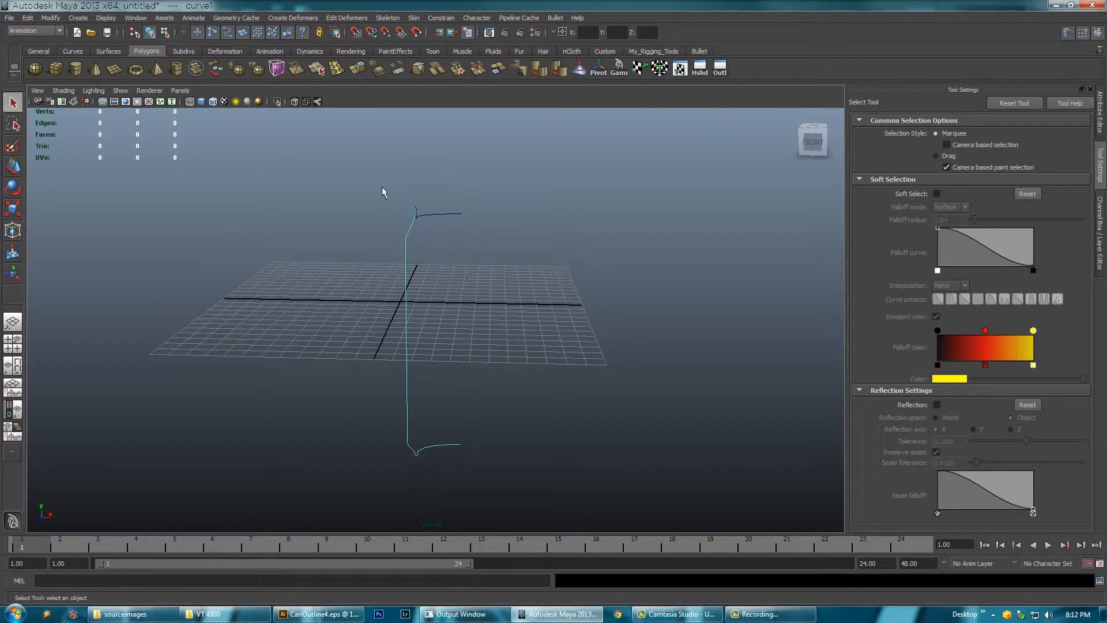
Step: Try to revolve the long side curve of the can with the Surfaces Revolve command, and undo the revolve
{"action": "left_click", "coordinate": [59, 31]}
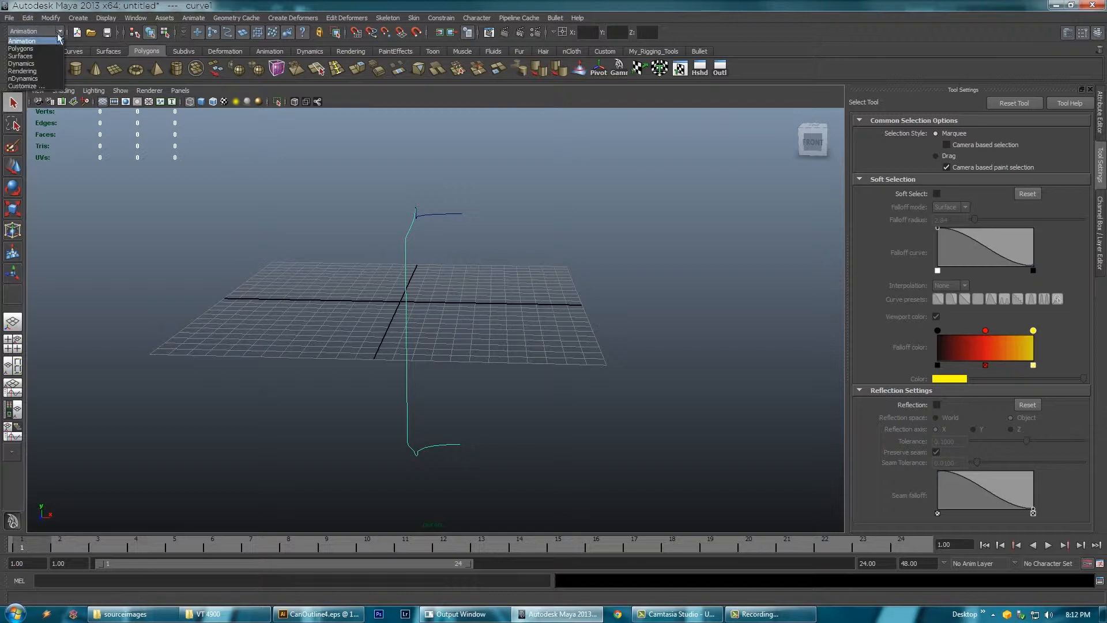
{"action": "left_click", "coordinate": [21, 56]}
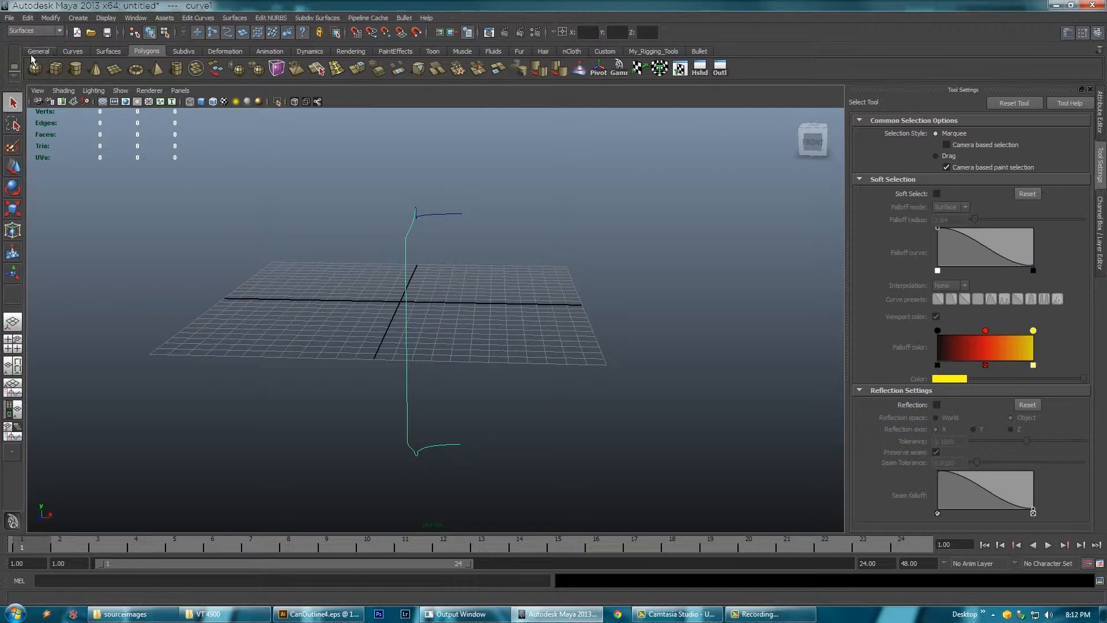
{"action": "left_click", "coordinate": [243, 18]}
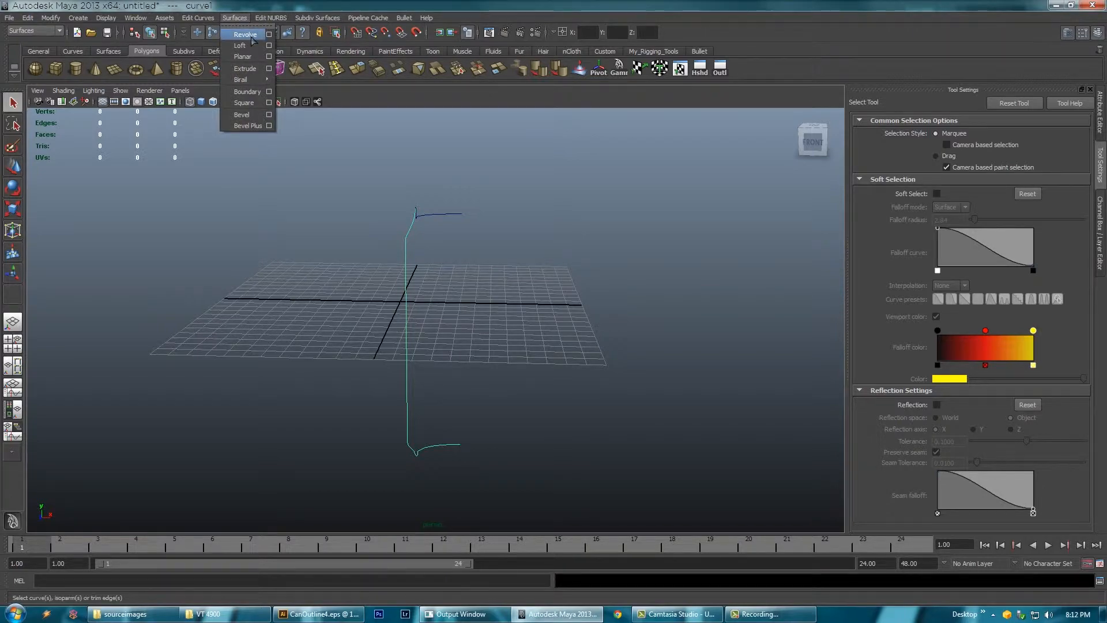
{"action": "left_click", "coordinate": [252, 37]}
{"action": "left_click_drag", "start_coordinate": [496, 315], "coordinate": [389, 222], "text": "alt"}
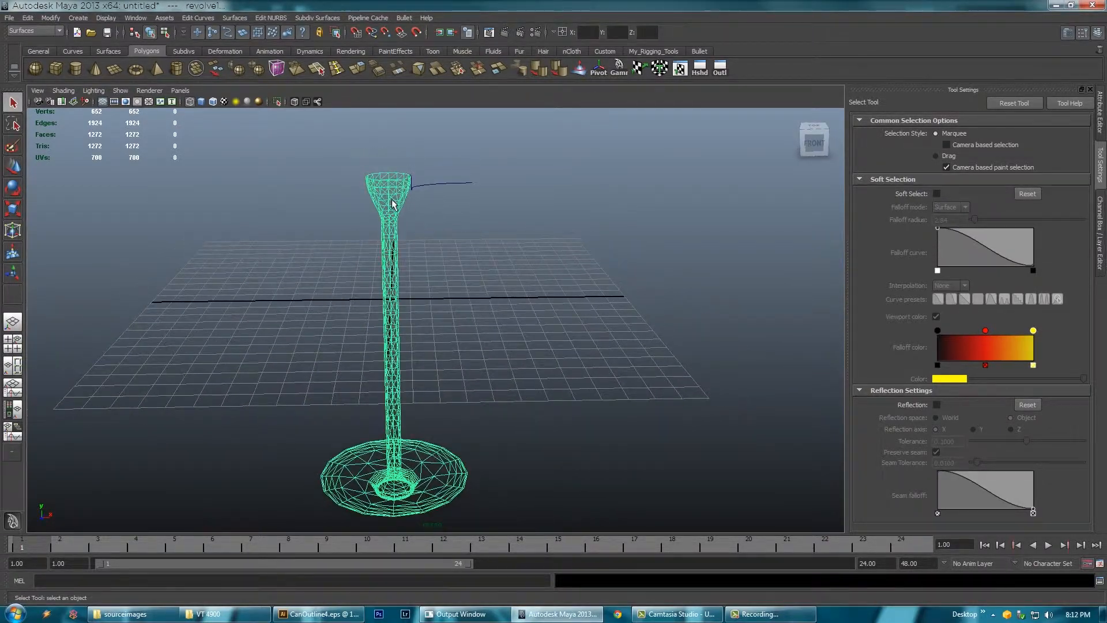
{"action": "left_click_drag", "start_coordinate": [472, 299], "coordinate": [408, 326], "text": "alt"}
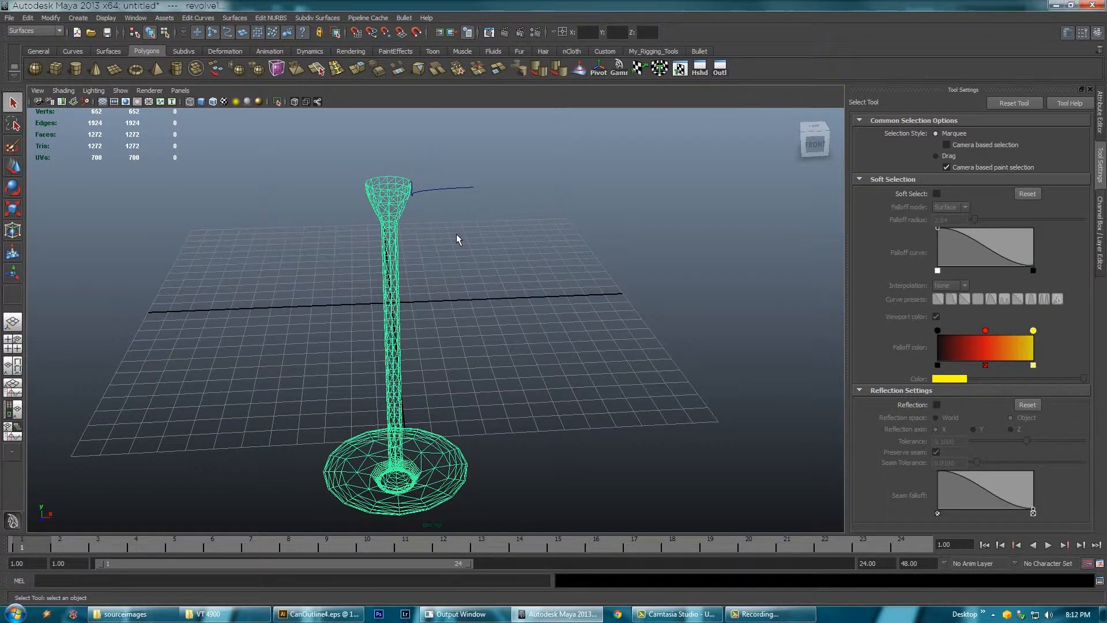
{"action": "key", "text": "ctrl+z"}
{"action": "left_click_drag", "start_coordinate": [483, 242], "coordinate": [461, 220], "text": "alt"}
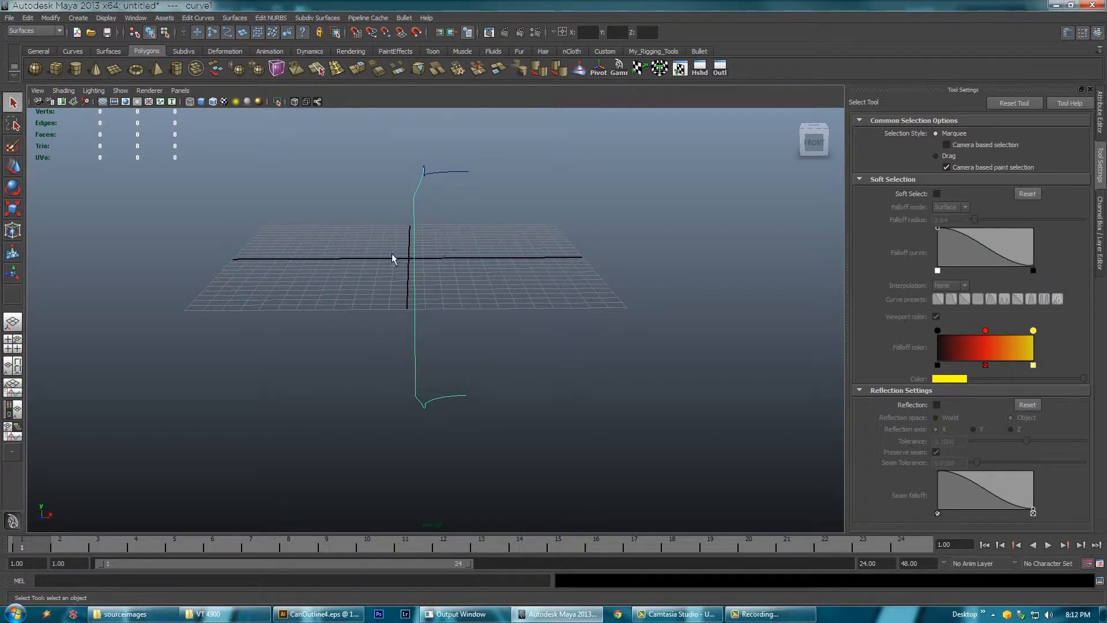
Step: In the front view, move both outline curves along negative X until their inner ends meet the vertical centre axis
{"action": "key", "text": "space"}
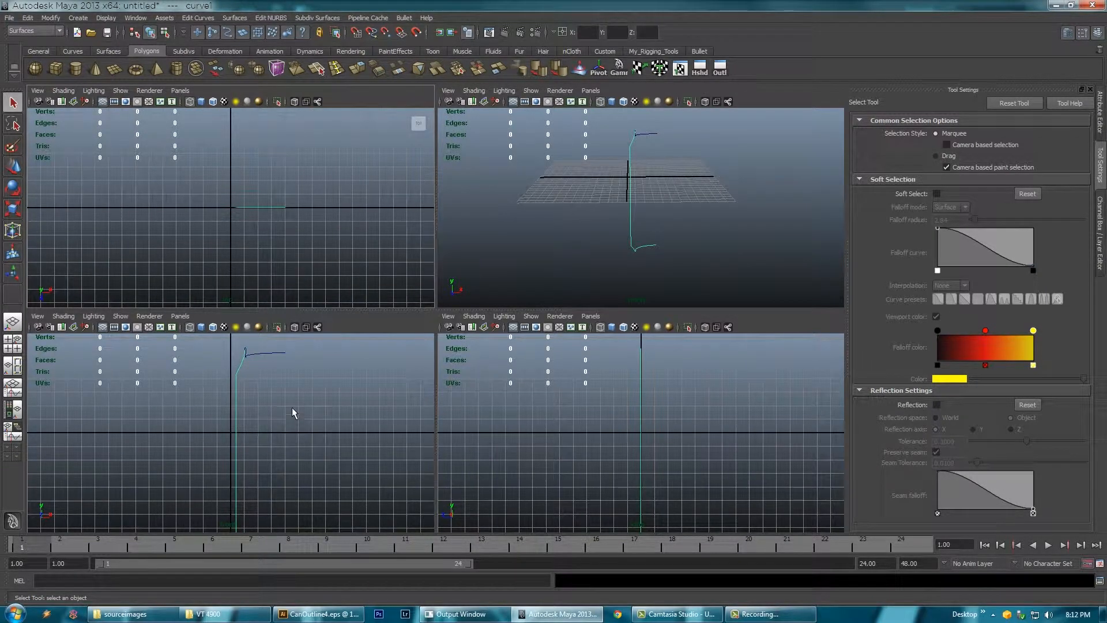
{"action": "right_click_drag", "start_coordinate": [347, 409], "coordinate": [202, 410], "text": "alt"}
{"action": "middle_click_drag", "start_coordinate": [287, 405], "coordinate": [272, 388], "text": "alt"}
{"action": "key", "text": "space"}
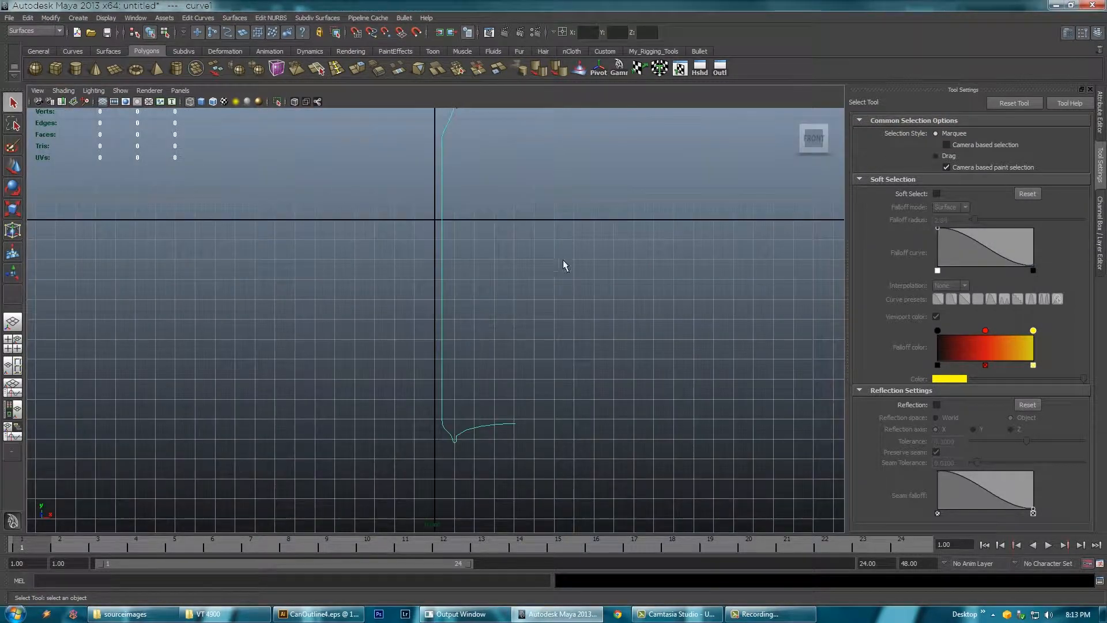
{"action": "scroll", "coordinate": [536, 300], "scroll_direction": "down", "scroll_amount": 2}
{"action": "left_click_drag", "start_coordinate": [504, 172], "coordinate": [332, 522]}
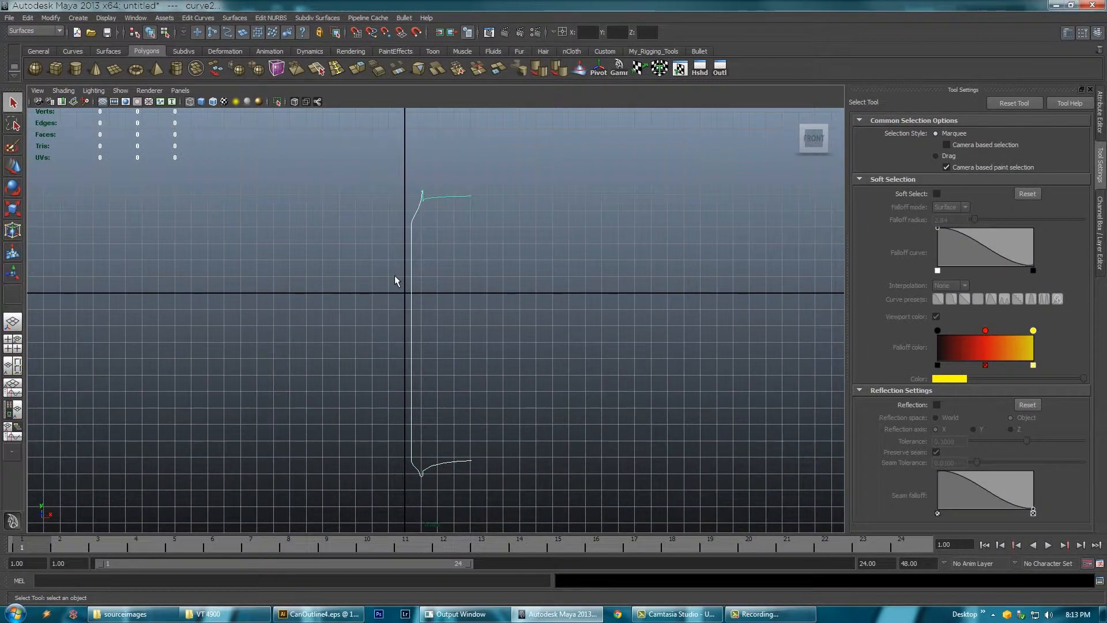
{"action": "key", "text": "w"}
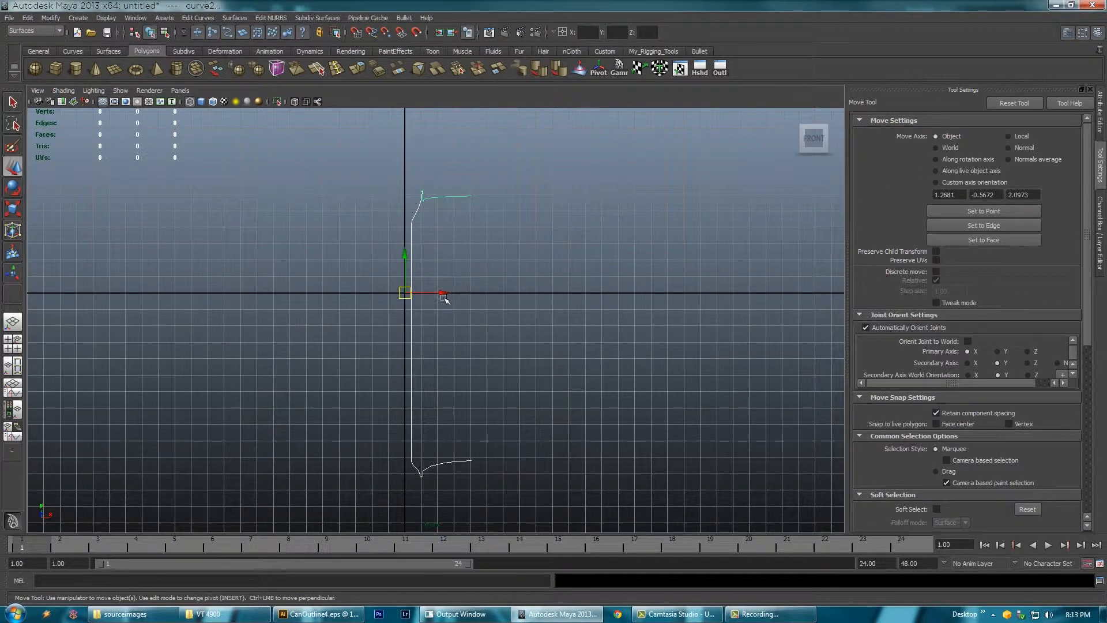
{"action": "left_click_drag", "start_coordinate": [444, 295], "coordinate": [430, 296]}
{"action": "left_click_drag", "start_coordinate": [396, 296], "coordinate": [375, 295]}
Step: Raise both outline curves along Y in the front view until the can's base rests on the horizontal grid axis
{"action": "left_click_drag", "start_coordinate": [341, 254], "coordinate": [341, 211]}
{"action": "left_click", "coordinate": [600, 72]}
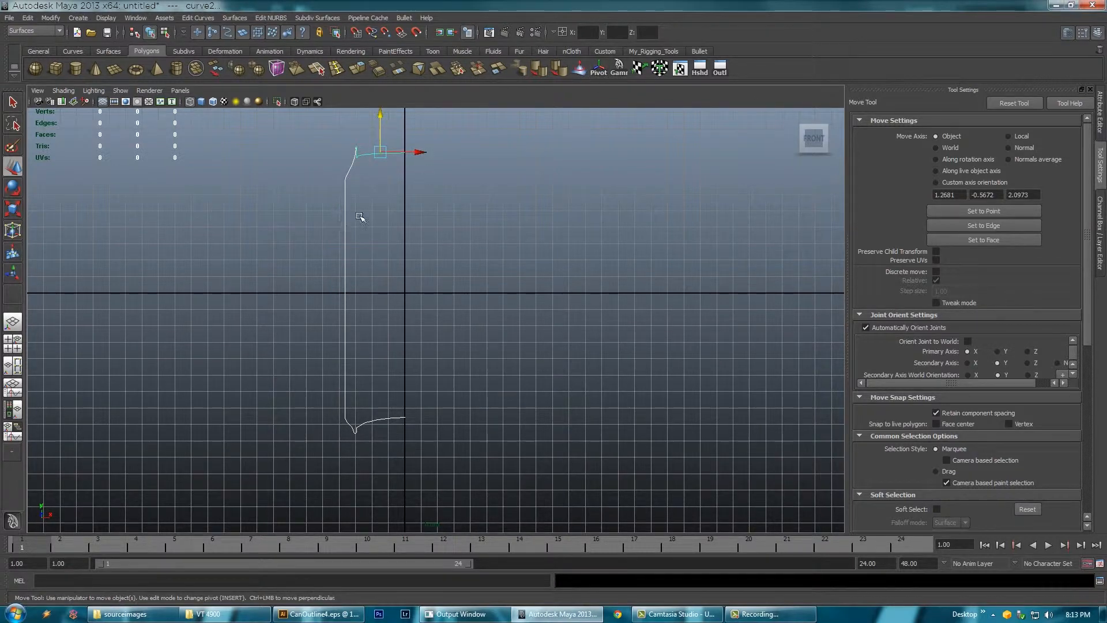
{"action": "left_click_drag", "start_coordinate": [380, 115], "coordinate": [378, 71]}
{"action": "middle_click_drag", "start_coordinate": [452, 281], "coordinate": [442, 310], "text": "alt"}
{"action": "left_click_drag", "start_coordinate": [380, 151], "coordinate": [381, 96]}
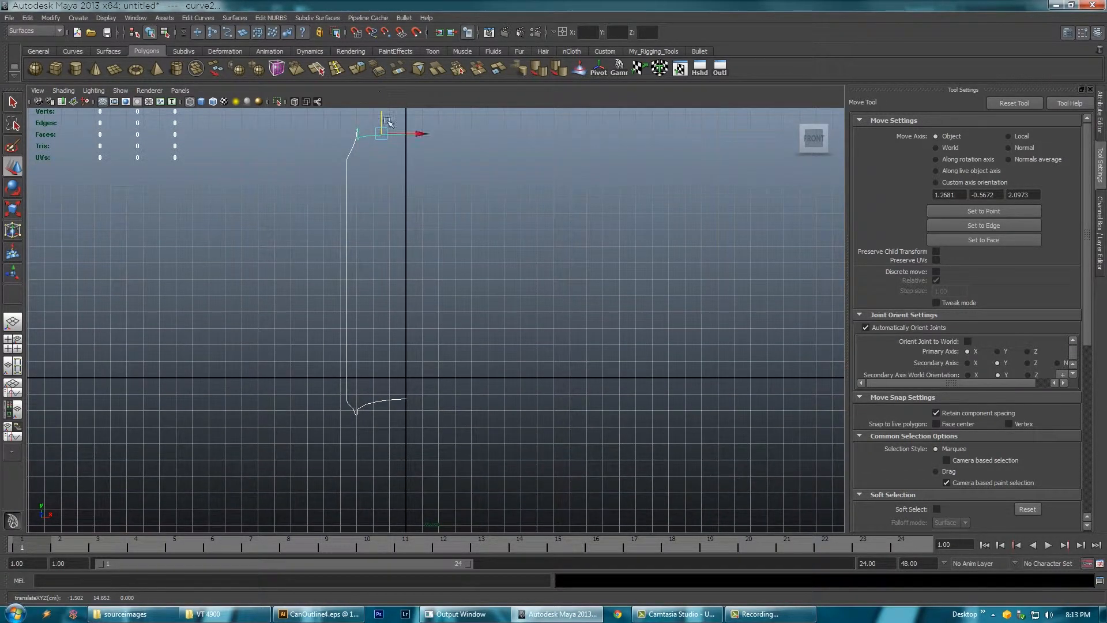
{"action": "middle_click_drag", "start_coordinate": [440, 230], "coordinate": [440, 289], "text": "alt"}
{"action": "left_click_drag", "start_coordinate": [382, 156], "coordinate": [380, 114]}
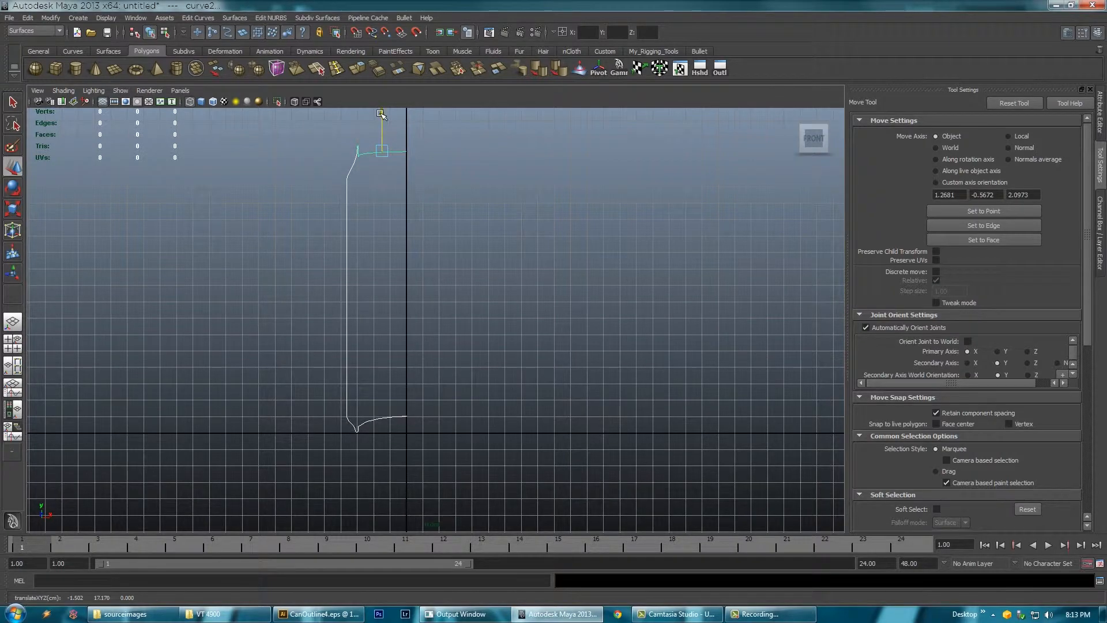
Step: Nudge both curves along X until the inner end of the short top curve sits exactly on the vertical centre axis
{"action": "right_click_drag", "start_coordinate": [426, 351], "coordinate": [458, 377], "text": "alt"}
{"action": "middle_click_drag", "start_coordinate": [457, 377], "coordinate": [469, 468], "text": "alt"}
{"action": "right_click_drag", "start_coordinate": [403, 299], "coordinate": [478, 277], "text": "alt"}
{"action": "middle_click_drag", "start_coordinate": [387, 200], "coordinate": [417, 307], "text": "alt"}
{"action": "right_click_drag", "start_coordinate": [173, 332], "coordinate": [593, 359], "text": "alt"}
{"action": "middle_click_drag", "start_coordinate": [343, 341], "coordinate": [409, 385], "text": "alt"}
{"action": "right_click_drag", "start_coordinate": [321, 346], "coordinate": [347, 346], "text": "alt"}
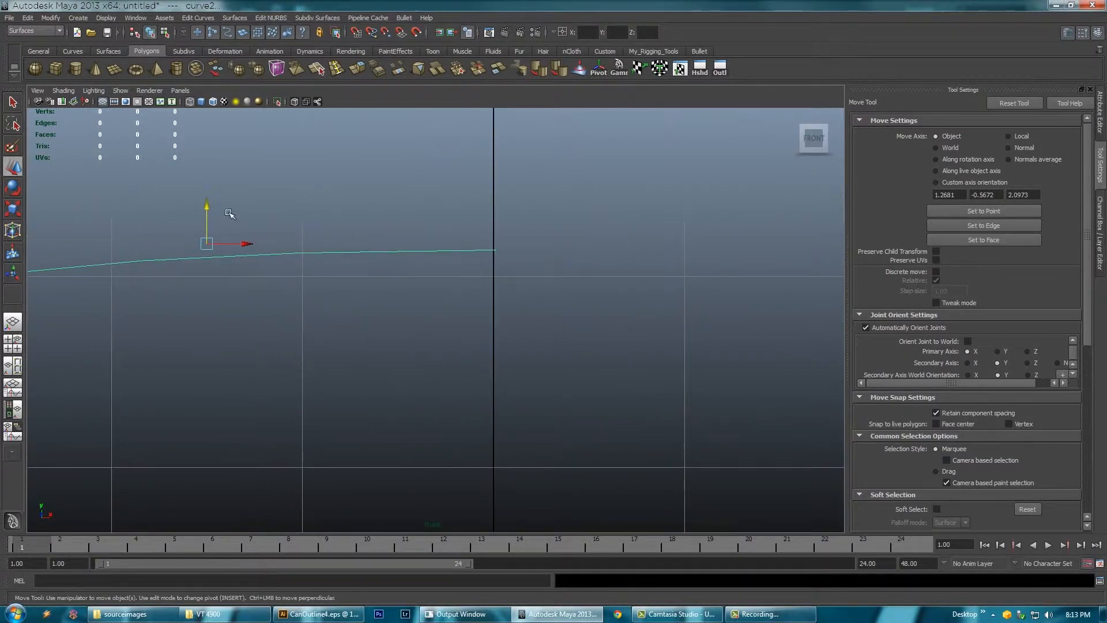
{"action": "left_click_drag", "start_coordinate": [246, 243], "coordinate": [242, 244]}
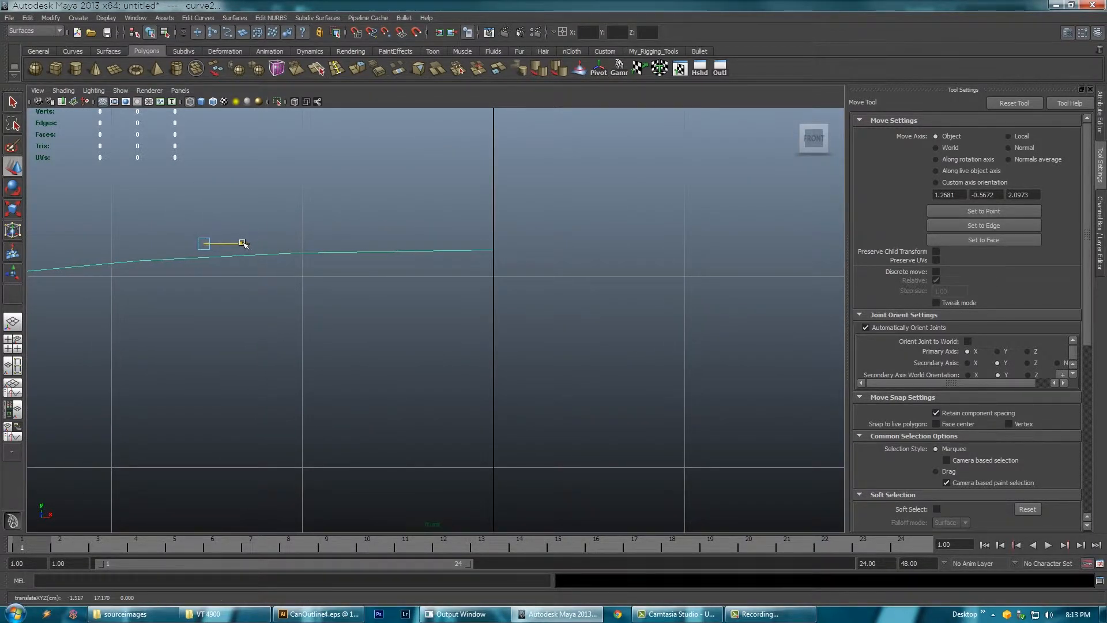
{"action": "left_click_drag", "start_coordinate": [242, 244], "coordinate": [243, 244]}
Step: Examine how the can's base profile and the inner ends of both curves line up with the grid axes
{"action": "middle_click_drag", "start_coordinate": [402, 379], "coordinate": [382, 235], "text": "alt"}
{"action": "right_click_drag", "start_coordinate": [634, 357], "coordinate": [438, 390], "text": "alt"}
{"action": "middle_click_drag", "start_coordinate": [470, 367], "coordinate": [464, 132], "text": "alt"}
{"action": "middle_click_drag", "start_coordinate": [464, 268], "coordinate": [463, 130], "text": "alt"}
{"action": "middle_click_drag", "start_coordinate": [466, 275], "coordinate": [467, 153], "text": "alt"}
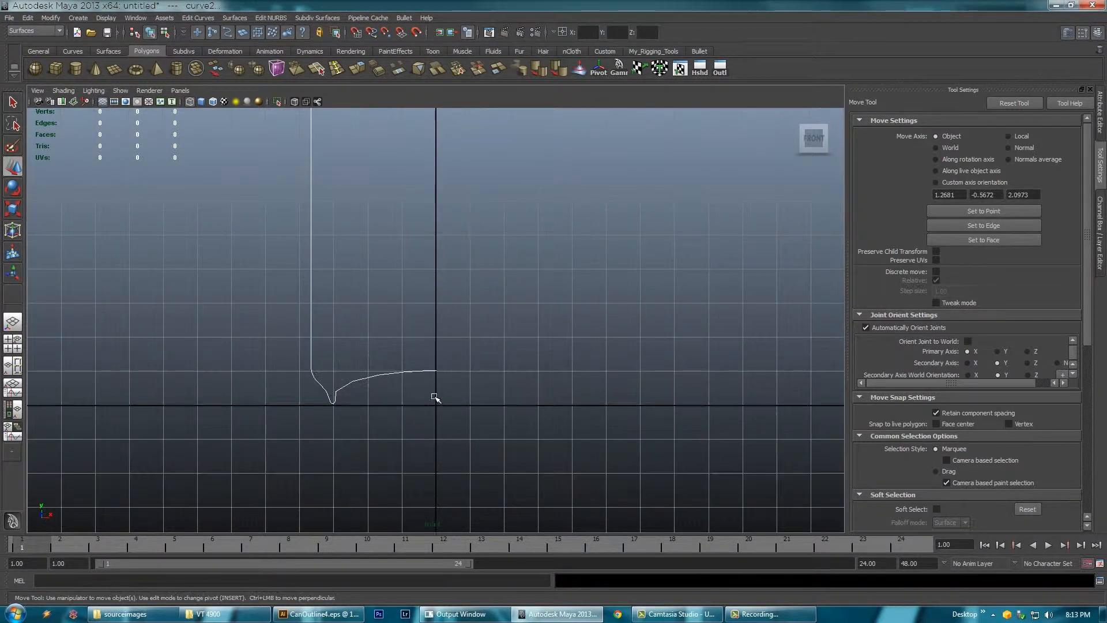
{"action": "right_click_drag", "start_coordinate": [381, 409], "coordinate": [438, 420], "text": "alt"}
{"action": "middle_click_drag", "start_coordinate": [464, 485], "coordinate": [472, 385], "text": "alt"}
{"action": "right_click_drag", "start_coordinate": [472, 385], "coordinate": [577, 380], "text": "alt"}
{"action": "right_click_drag", "start_coordinate": [356, 379], "coordinate": [527, 359], "text": "alt"}
{"action": "right_click_drag", "start_coordinate": [487, 324], "coordinate": [637, 320], "text": "alt"}
{"action": "right_click_drag", "start_coordinate": [398, 260], "coordinate": [191, 282], "text": "alt"}
{"action": "middle_click_drag", "start_coordinate": [474, 282], "coordinate": [477, 451], "text": "alt"}
{"action": "middle_click_drag", "start_coordinate": [497, 237], "coordinate": [497, 355], "text": "alt"}
{"action": "right_click_drag", "start_coordinate": [465, 312], "coordinate": [432, 297], "text": "alt"}
Step: Show the long curve's control vertices, inspect them at the base and shoulder, and return to object selection
{"action": "left_click", "coordinate": [345, 168]}
{"action": "middle_click_drag", "start_coordinate": [457, 375], "coordinate": [470, 253], "text": "alt"}
{"action": "right_click_drag", "start_coordinate": [372, 338], "coordinate": [370, 313]}
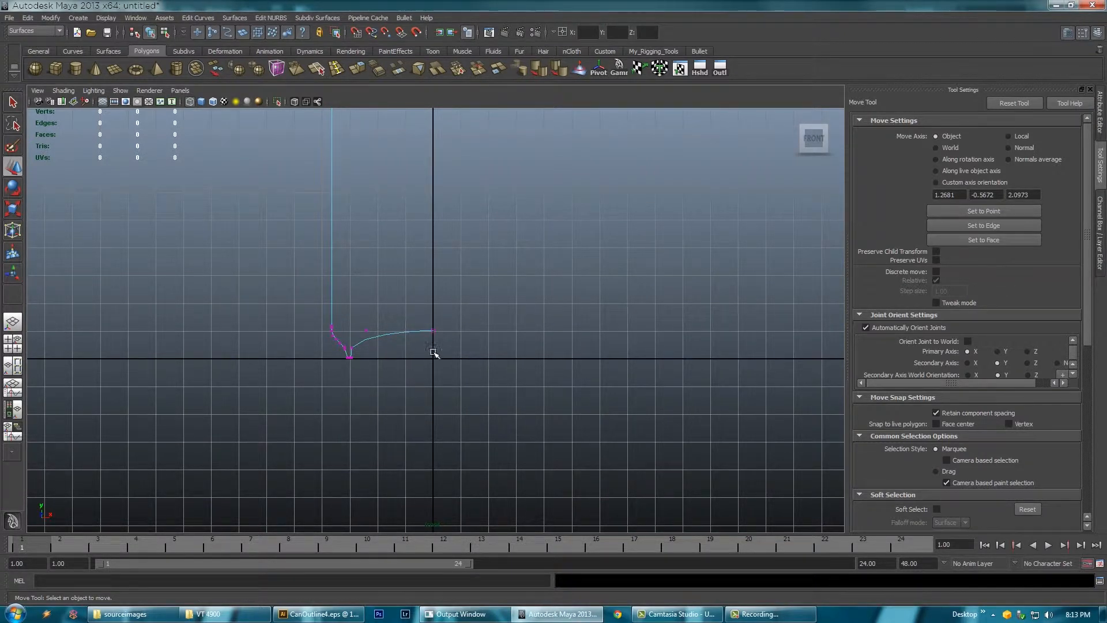
{"action": "middle_click_drag", "start_coordinate": [453, 256], "coordinate": [453, 427], "text": "alt"}
{"action": "middle_click_drag", "start_coordinate": [407, 195], "coordinate": [403, 389], "text": "alt"}
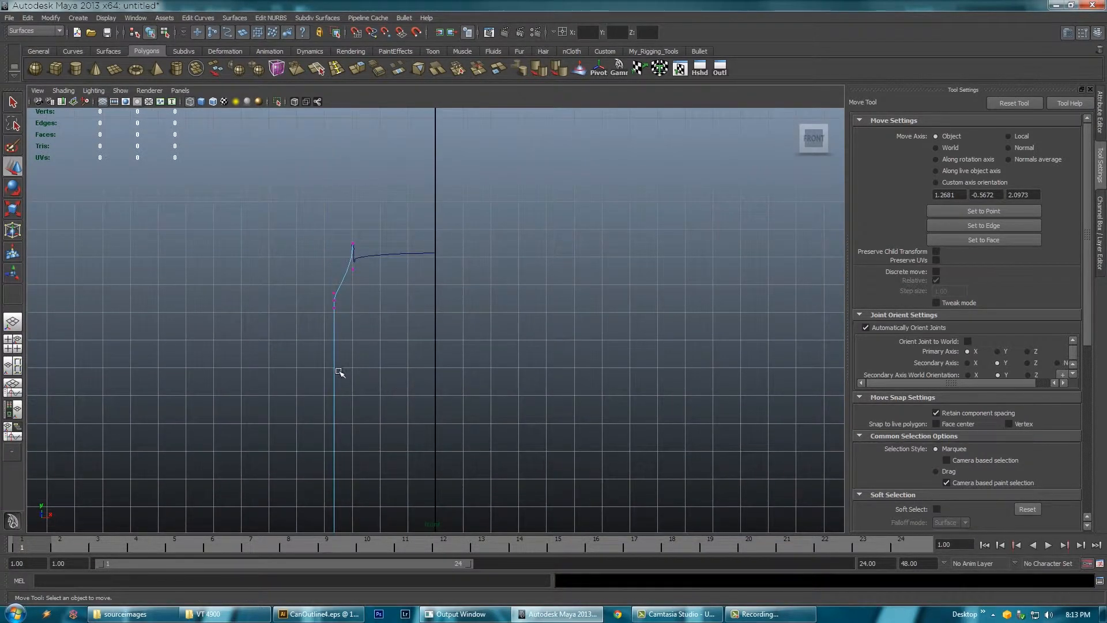
{"action": "right_click_drag", "start_coordinate": [335, 365], "coordinate": [373, 353]}
Step: Select the long side curve in the perspective view and open the Revolve options beside it
{"action": "key", "text": "space"}
{"action": "key", "text": "space"}
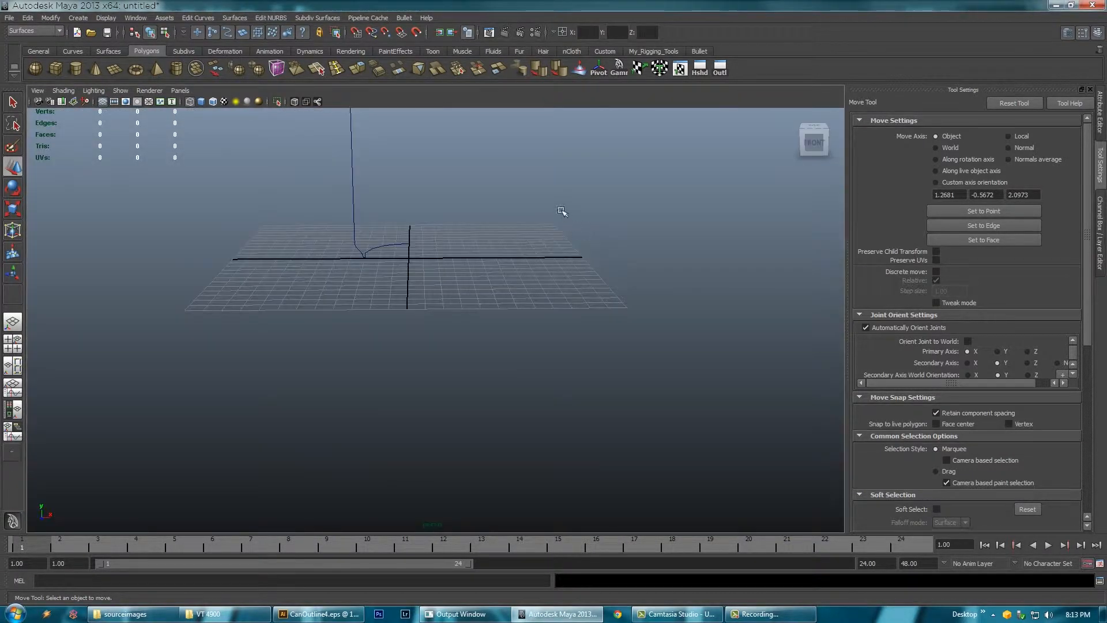
{"action": "left_click_drag", "start_coordinate": [571, 387], "coordinate": [403, 299], "text": "alt"}
{"action": "left_click", "coordinate": [356, 321]}
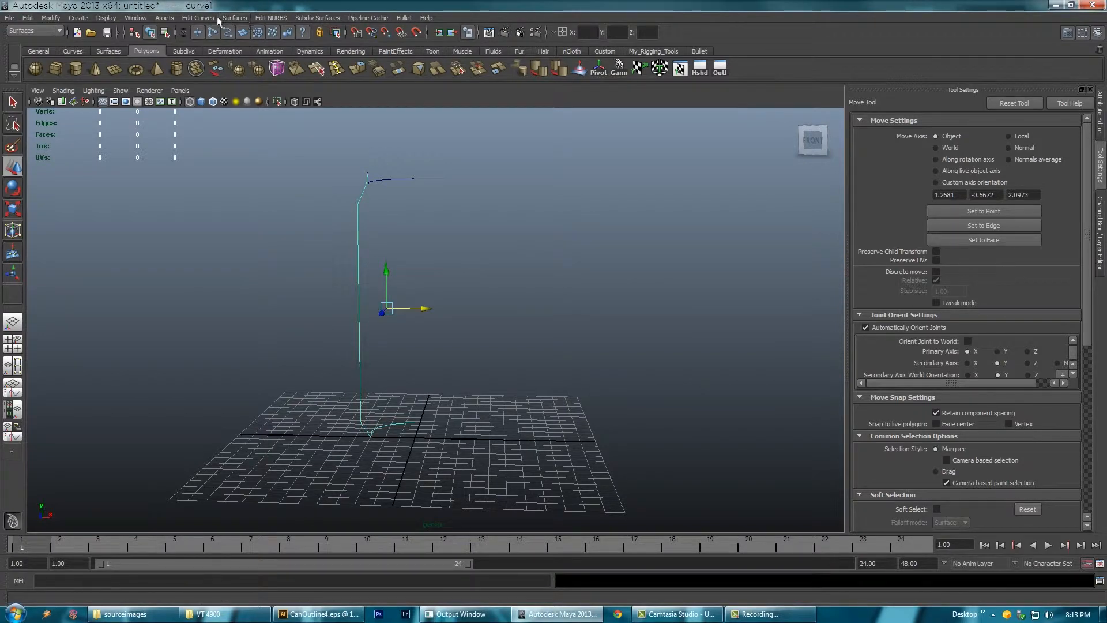
{"action": "left_click", "coordinate": [234, 19]}
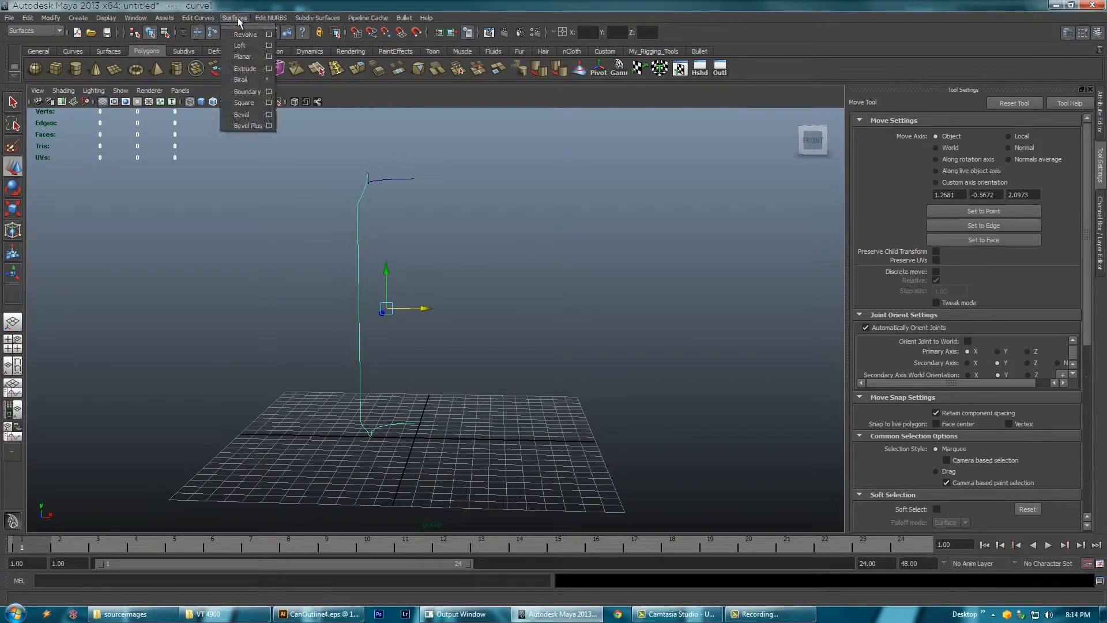
{"action": "left_click", "coordinate": [271, 38]}
{"action": "left_click_drag", "start_coordinate": [241, 99], "coordinate": [705, 161]}
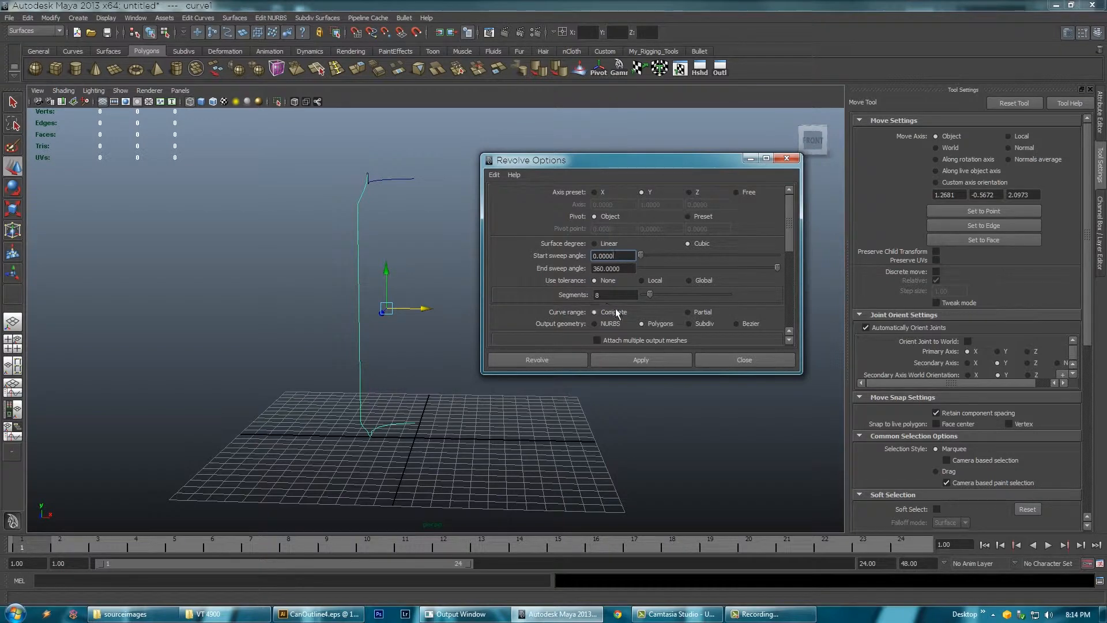
Step: Set the revolve to 31 segments with quads as the polygon type and Count as the tessellation method
{"action": "left_click_drag", "start_coordinate": [791, 213], "coordinate": [790, 219]}
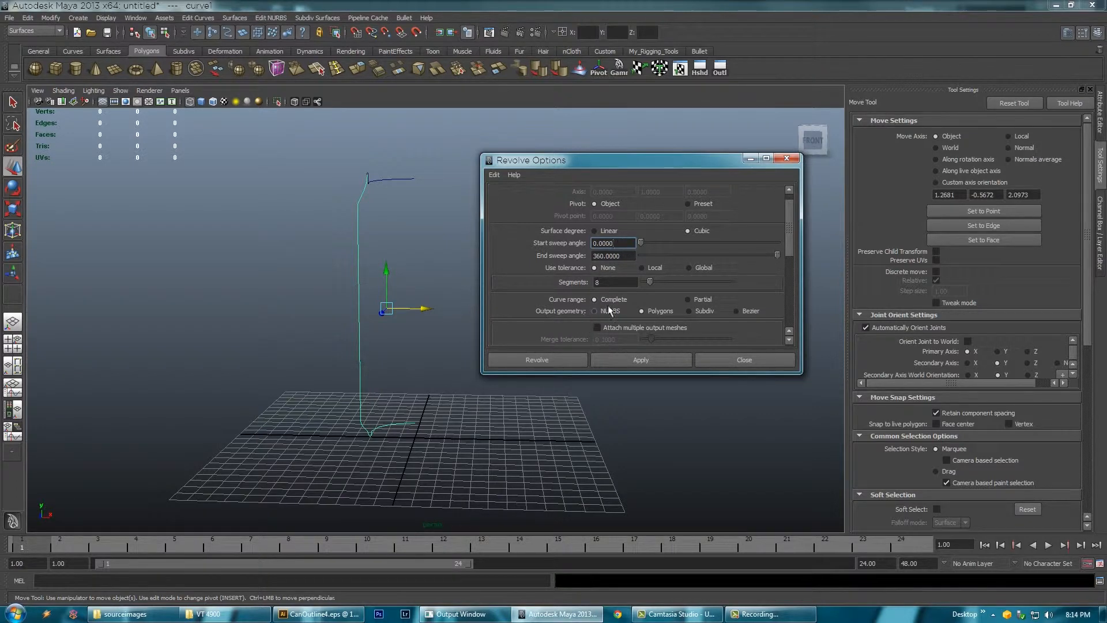
{"action": "left_click_drag", "start_coordinate": [663, 282], "coordinate": [669, 283]}
{"action": "left_click_drag", "start_coordinate": [787, 237], "coordinate": [787, 264]}
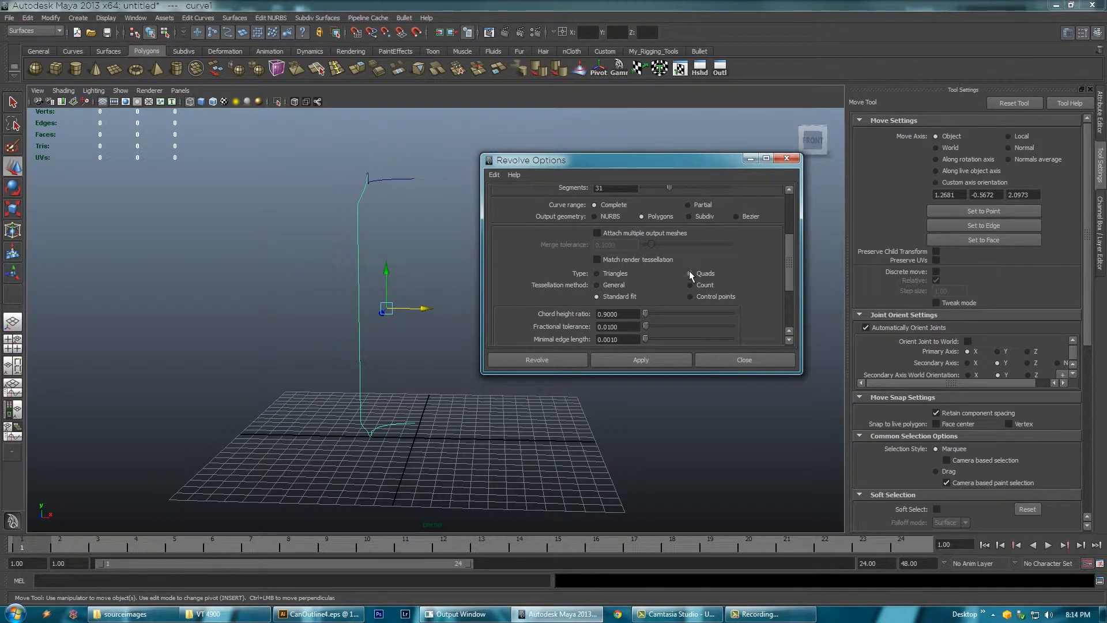
{"action": "left_click", "coordinate": [690, 285]}
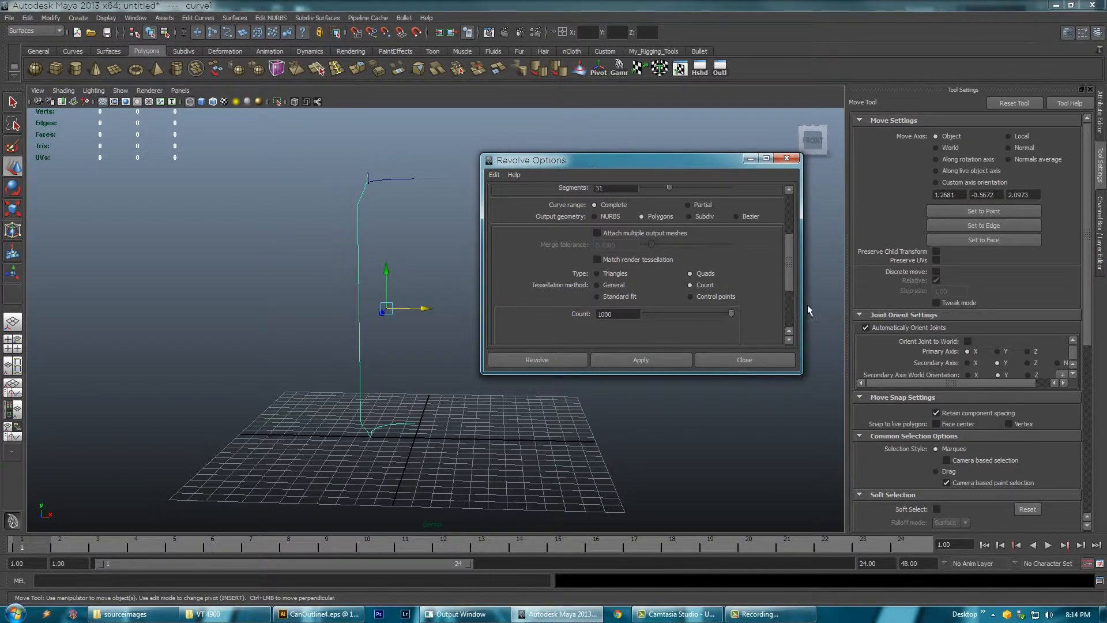
Step: Try revolving the long side curve with these options, inspect the mesh from several angles, and undo the revolve
{"action": "left_click", "coordinate": [637, 362]}
{"action": "left_click_drag", "start_coordinate": [420, 385], "coordinate": [427, 410], "text": "alt"}
{"action": "right_click_drag", "start_coordinate": [428, 410], "coordinate": [536, 418], "text": "alt"}
{"action": "middle_click_drag", "start_coordinate": [365, 364], "coordinate": [380, 386], "text": "alt"}
{"action": "scroll", "coordinate": [442, 384], "scroll_direction": "up", "scroll_amount": 1}
{"action": "right_click_drag", "start_coordinate": [445, 386], "coordinate": [378, 403], "text": "alt"}
{"action": "middle_click_drag", "start_coordinate": [379, 403], "coordinate": [388, 358], "text": "alt"}
{"action": "left_click_drag", "start_coordinate": [389, 358], "coordinate": [394, 340], "text": "alt"}
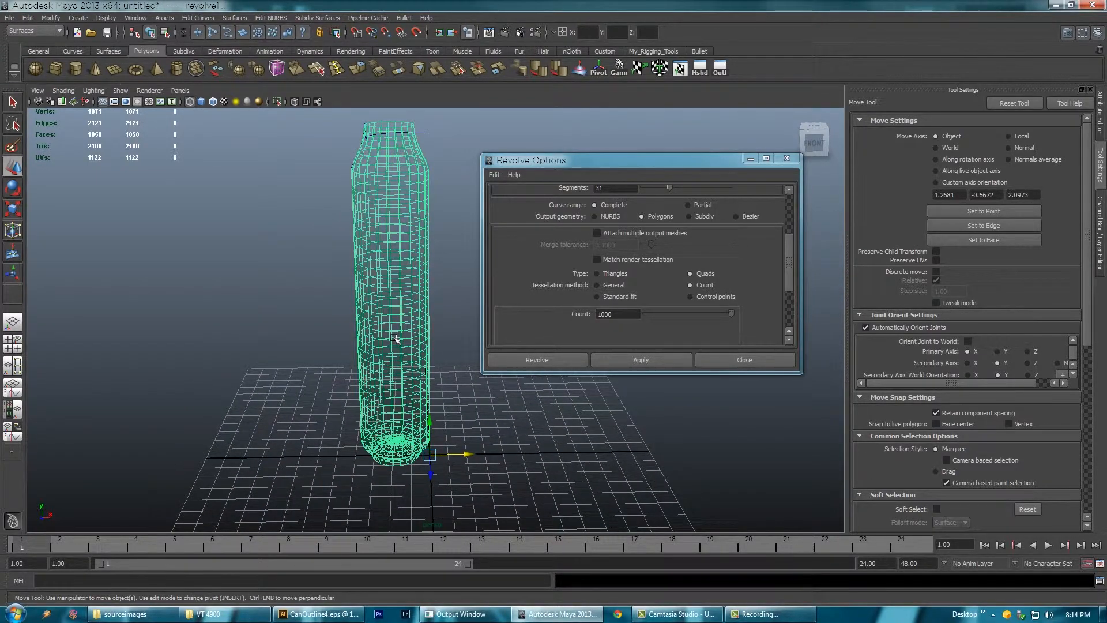
{"action": "key", "text": "ctrl+z"}
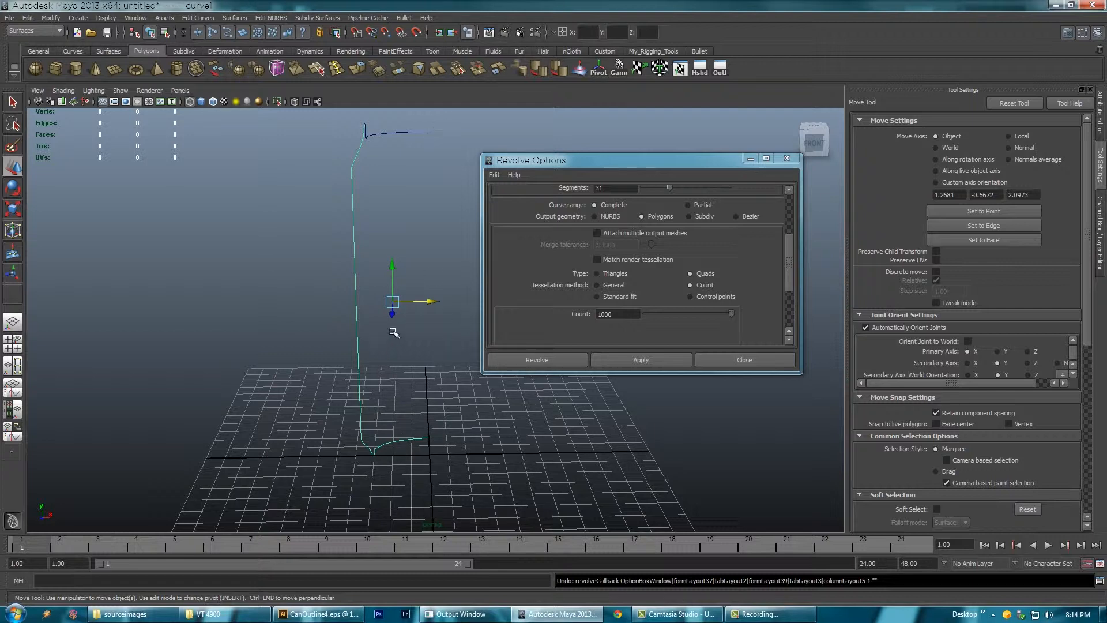
Step: In the front view, switch the long curve to pivot editing and move its pivot along X to the centre axis
{"action": "key", "text": "space"}
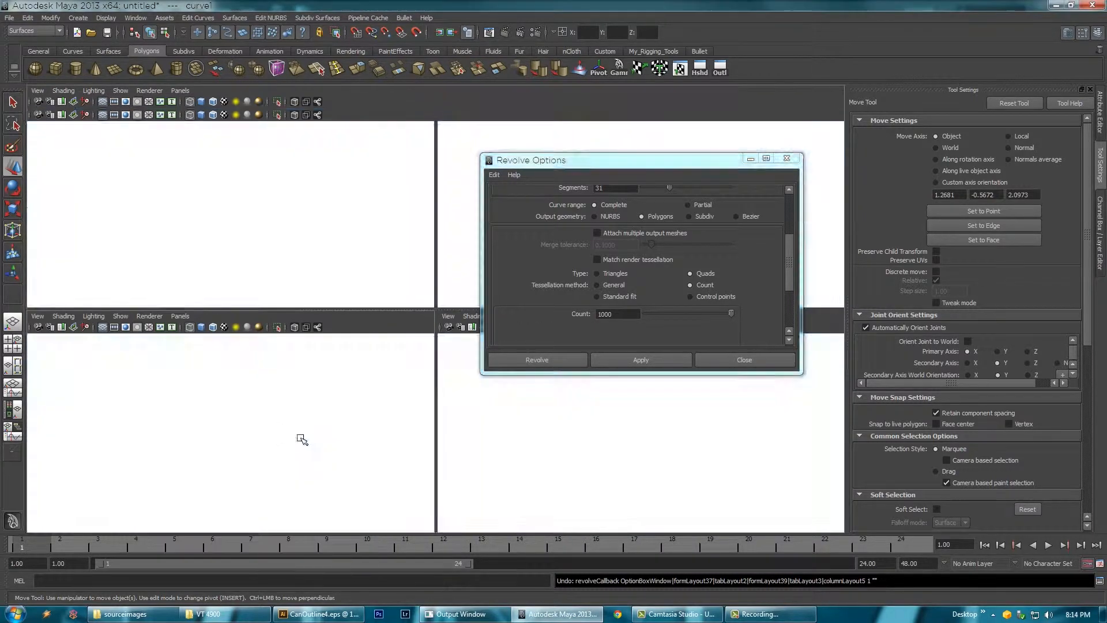
{"action": "key", "text": "space"}
{"action": "middle_click_drag", "start_coordinate": [401, 408], "coordinate": [389, 332], "text": "alt"}
{"action": "left_click_drag", "start_coordinate": [655, 167], "coordinate": [831, 185]}
{"action": "middle_click_drag", "start_coordinate": [420, 298], "coordinate": [425, 302], "text": "alt"}
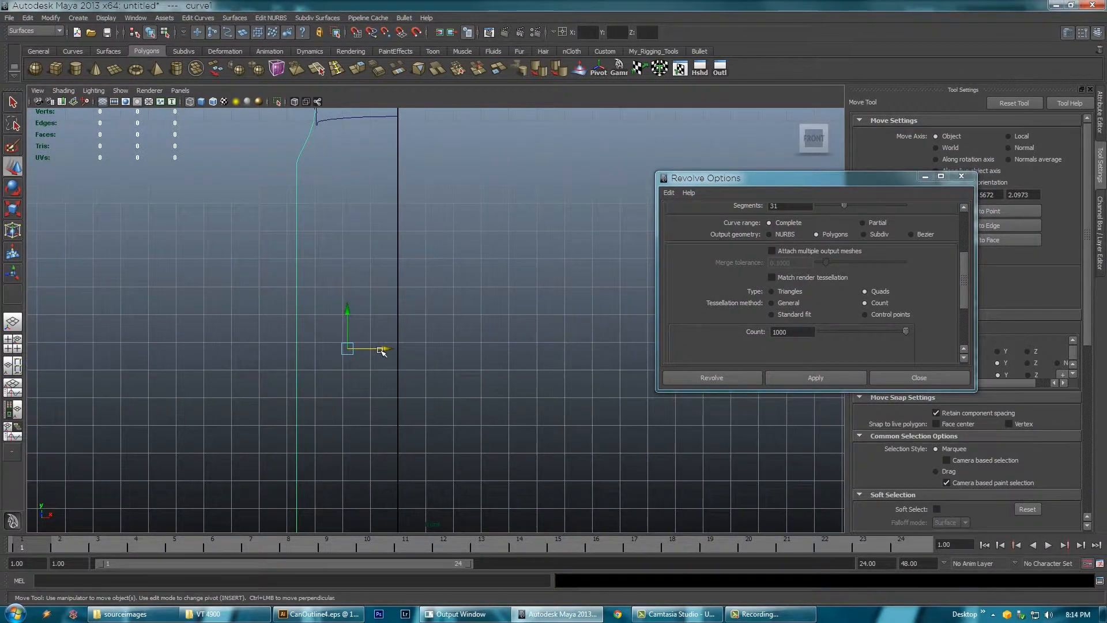
{"action": "key", "text": "Insert"}
{"action": "key", "text": "Insert"}
{"action": "key", "text": "Insert"}
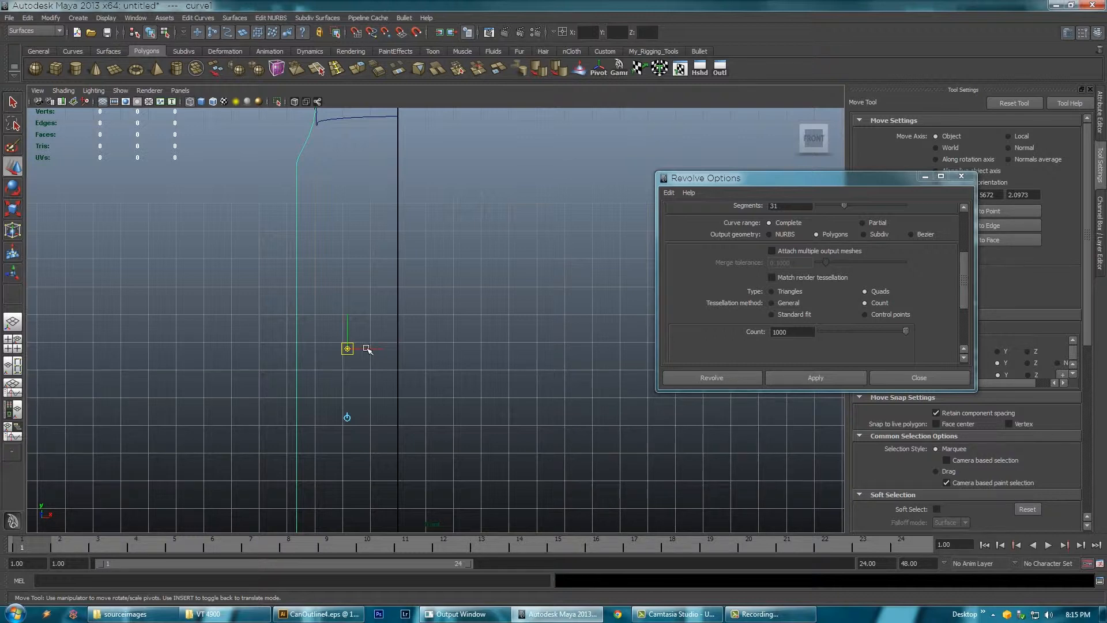
{"action": "left_click_drag", "start_coordinate": [368, 349], "coordinate": [418, 350]}
Step: Fine-tune the long curve's pivot along X so it lies exactly on the vertical centre axis
{"action": "right_click_drag", "start_coordinate": [393, 390], "coordinate": [526, 418], "text": "alt"}
{"action": "middle_click_drag", "start_coordinate": [356, 508], "coordinate": [389, 369], "text": "alt"}
{"action": "right_click_drag", "start_coordinate": [389, 368], "coordinate": [456, 368], "text": "alt"}
{"action": "middle_click_drag", "start_coordinate": [393, 297], "coordinate": [409, 370], "text": "alt"}
{"action": "right_click_drag", "start_coordinate": [410, 370], "coordinate": [464, 375], "text": "alt"}
{"action": "right_click_drag", "start_coordinate": [282, 388], "coordinate": [481, 358], "text": "alt"}
{"action": "left_click_drag", "start_coordinate": [372, 247], "coordinate": [374, 249]}
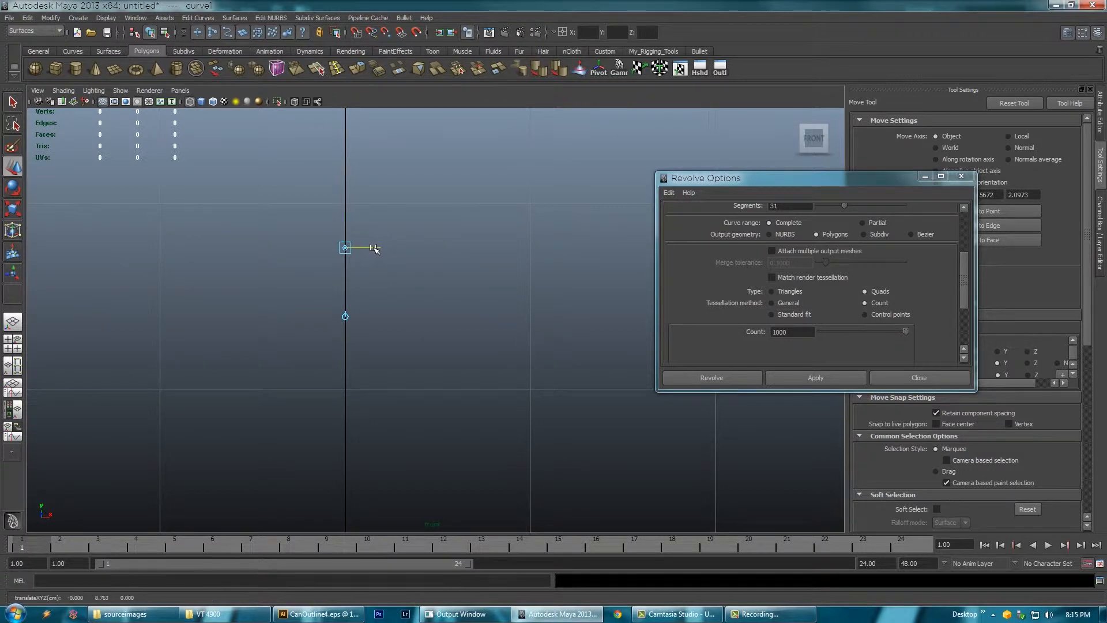
Step: Select the short top curve and move its pivot along X to the vertical centre axis
{"action": "right_click_drag", "start_coordinate": [486, 287], "coordinate": [472, 244], "text": "alt"}
{"action": "middle_click_drag", "start_coordinate": [472, 246], "coordinate": [468, 413], "text": "alt"}
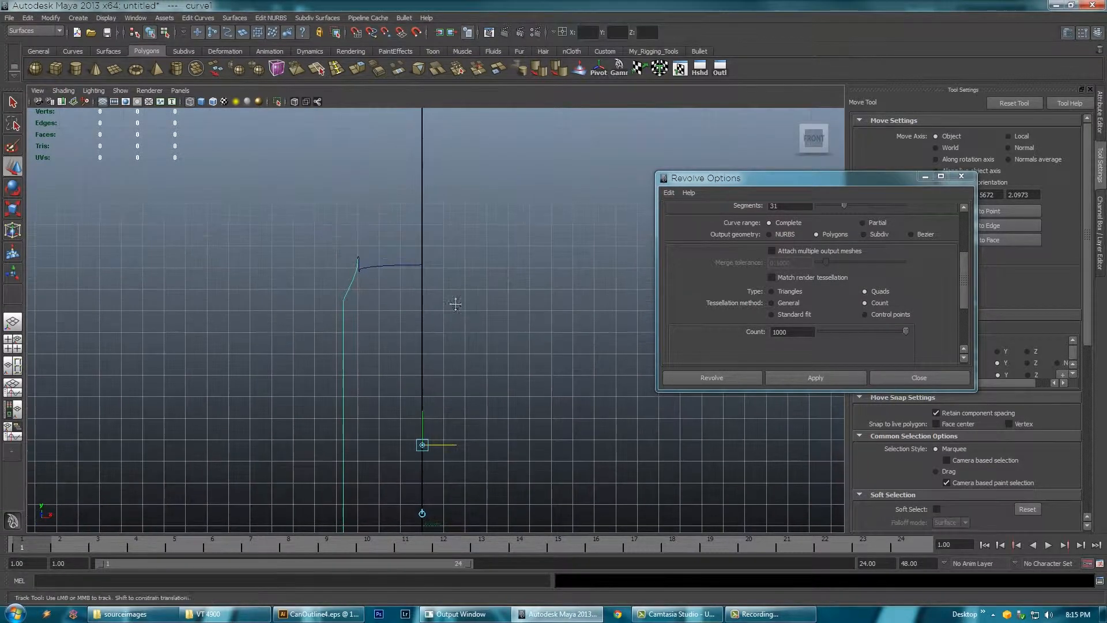
{"action": "middle_click_drag", "start_coordinate": [455, 304], "coordinate": [455, 366], "text": "alt"}
{"action": "right_click_drag", "start_coordinate": [309, 400], "coordinate": [426, 386], "text": "alt"}
{"action": "right_click_drag", "start_coordinate": [282, 376], "coordinate": [358, 319], "text": "alt"}
{"action": "left_click_drag", "start_coordinate": [357, 298], "coordinate": [373, 375]}
{"action": "right_click_drag", "start_coordinate": [373, 375], "coordinate": [412, 361], "text": "alt"}
{"action": "left_click_drag", "start_coordinate": [321, 340], "coordinate": [419, 336]}
Step: Align the top curve's pivot vertically with the curve's inner end on the centre axis, and leave pivot editing
{"action": "right_click_drag", "start_coordinate": [562, 395], "coordinate": [643, 369], "text": "alt"}
{"action": "middle_click_drag", "start_coordinate": [392, 382], "coordinate": [439, 334], "text": "alt"}
{"action": "right_click_drag", "start_coordinate": [522, 404], "coordinate": [641, 336], "text": "alt"}
{"action": "left_click_drag", "start_coordinate": [421, 235], "coordinate": [422, 240]}
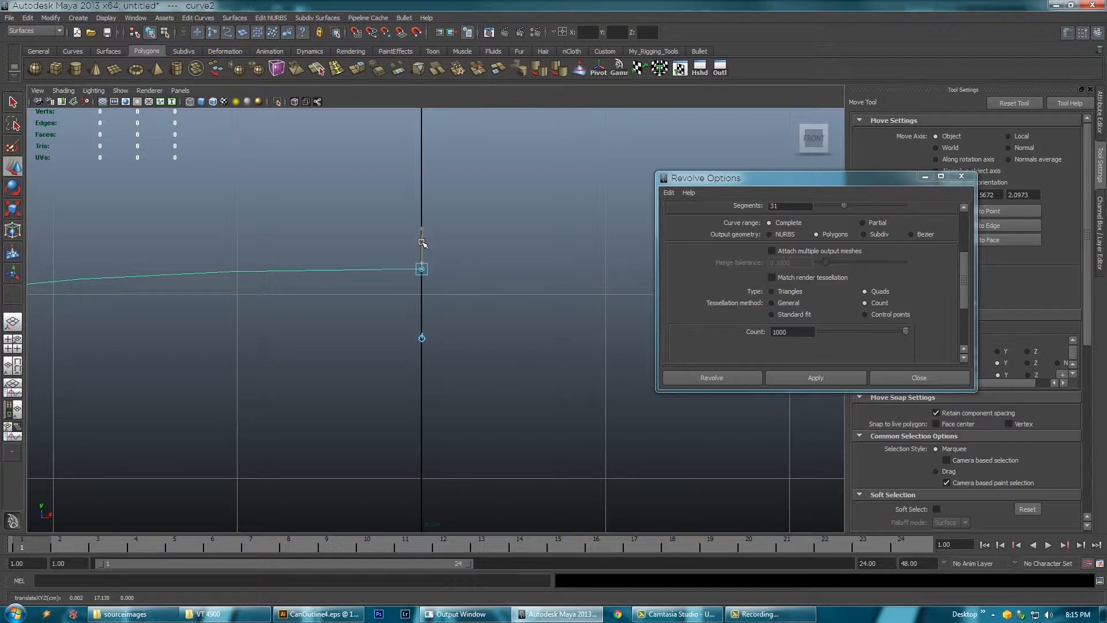
{"action": "right_click_drag", "start_coordinate": [464, 336], "coordinate": [548, 385], "text": "alt"}
{"action": "middle_click_drag", "start_coordinate": [483, 253], "coordinate": [548, 325], "text": "alt"}
{"action": "key", "text": "Insert"}
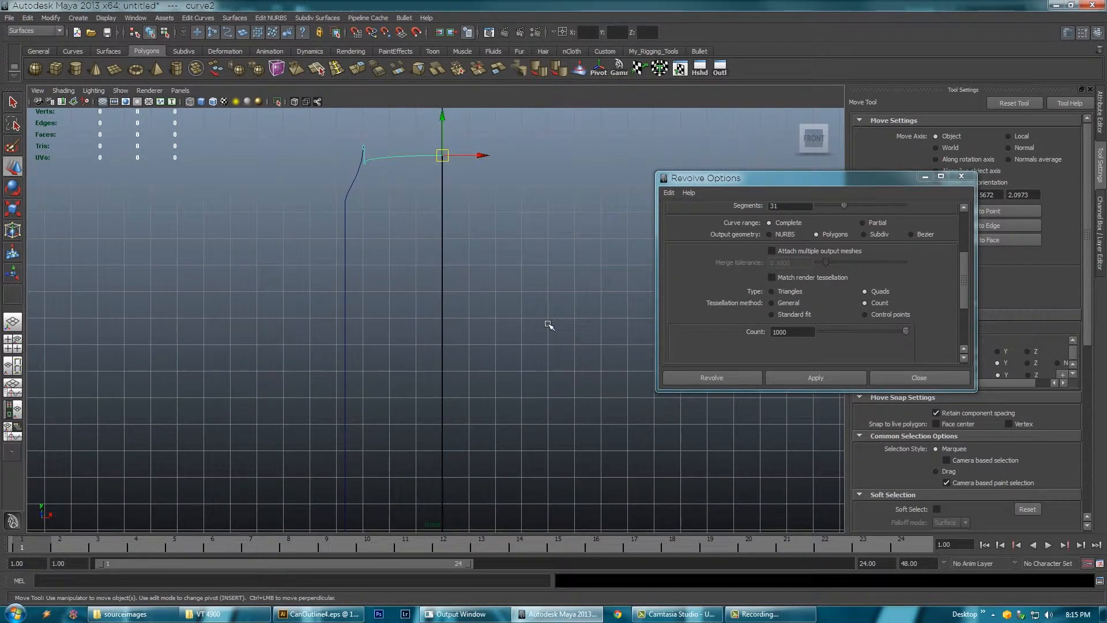
Step: Revolve the long side curve around its centred pivot in the perspective view with a tessellation count of 1000
{"action": "key", "text": "space"}
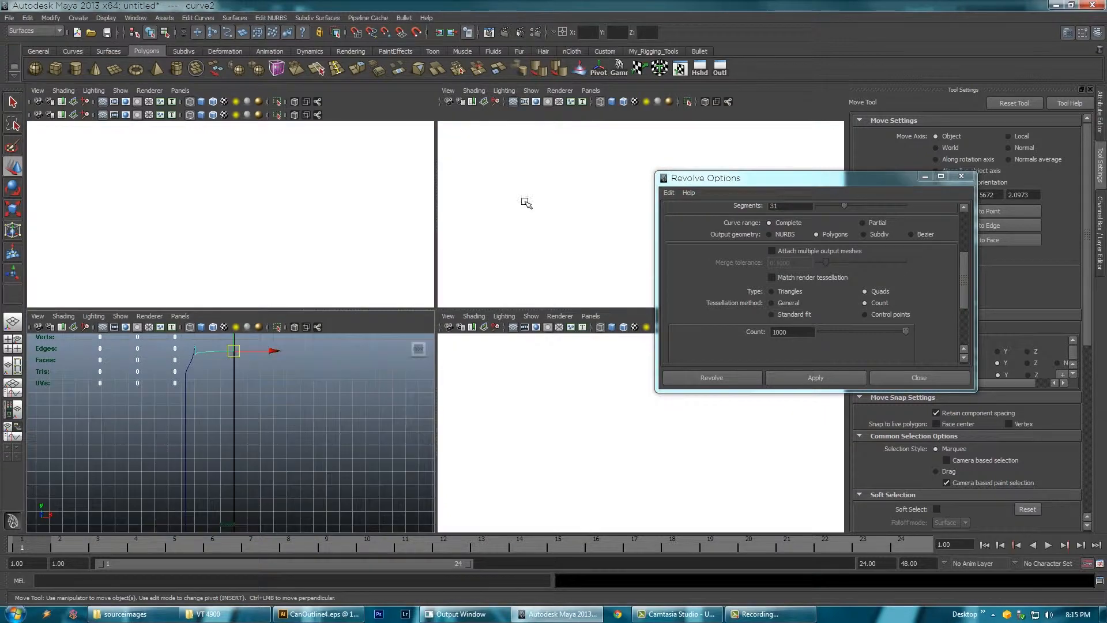
{"action": "key", "text": "space"}
{"action": "middle_click_drag", "start_coordinate": [435, 285], "coordinate": [411, 242], "text": "alt"}
{"action": "left_click", "coordinate": [345, 244]}
{"action": "left_click", "coordinate": [817, 378]}
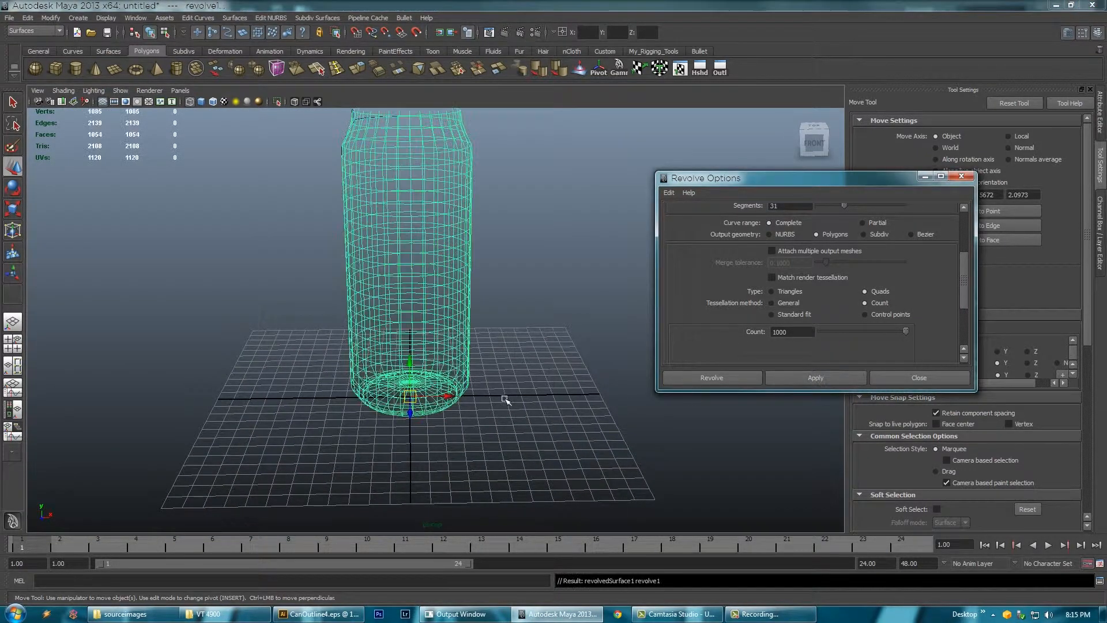
Step: Show the revolved can with smooth shading and examine its surface and mesh density from several angles
{"action": "left_click_drag", "start_coordinate": [494, 364], "coordinate": [515, 394], "text": "alt"}
{"action": "right_click_drag", "start_coordinate": [475, 390], "coordinate": [521, 378], "text": "alt"}
{"action": "left_click_drag", "start_coordinate": [521, 378], "coordinate": [486, 348], "text": "alt"}
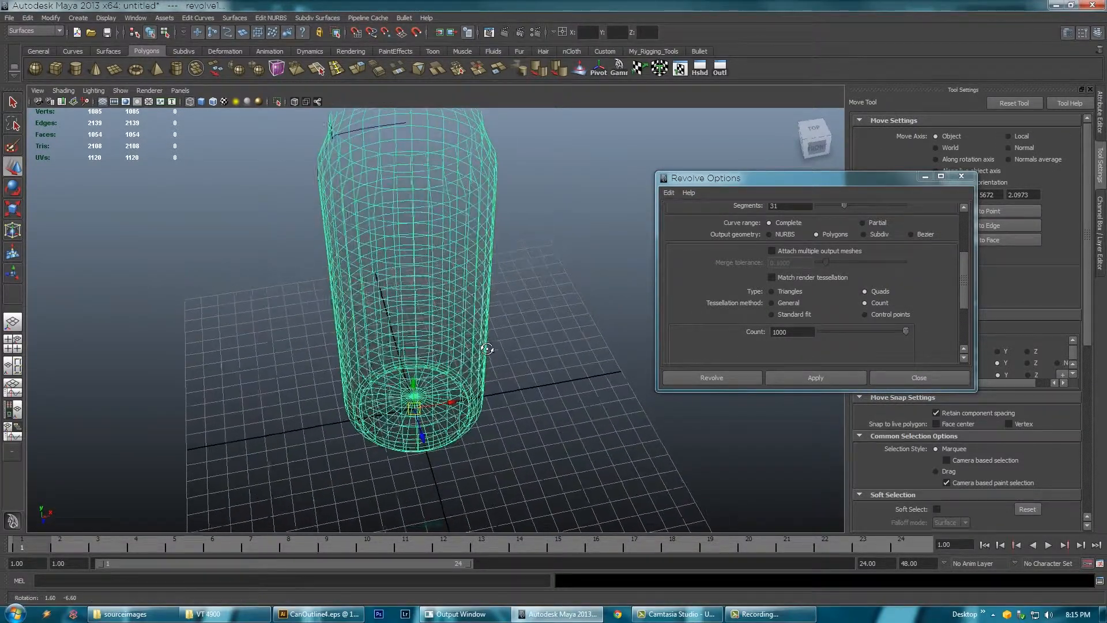
{"action": "key", "text": "5"}
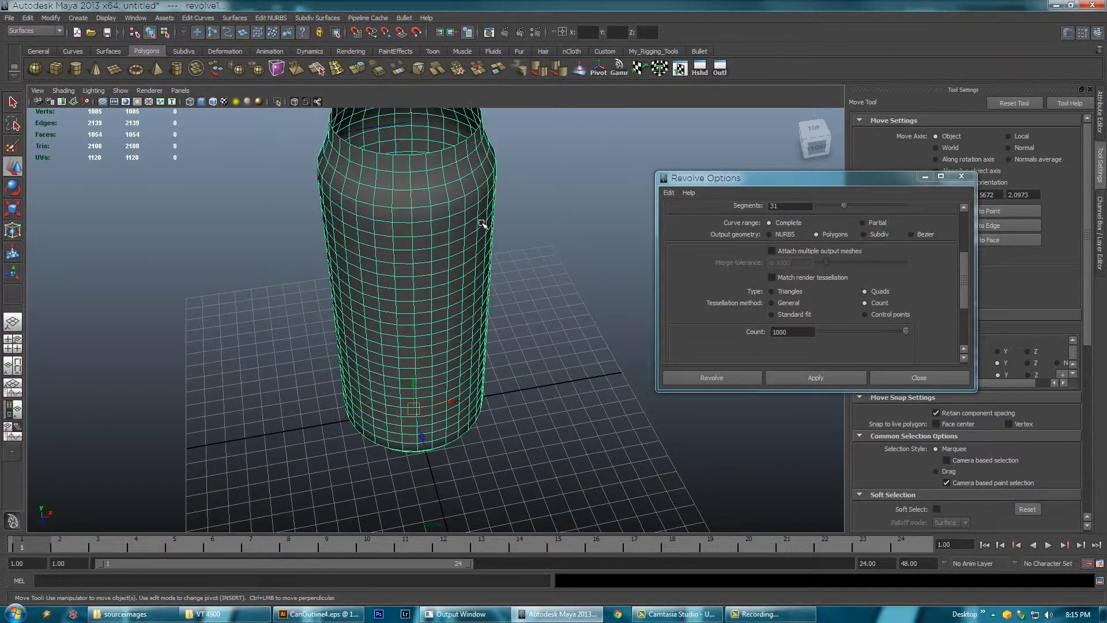
{"action": "mouse_move", "coordinate": [502, 239]}
{"action": "left_mouse_down", "text": "alt"}
{"action": "mouse_move", "coordinate": [513, 208]}
{"action": "mouse_move", "coordinate": [475, 264]}
{"action": "mouse_move", "coordinate": [576, 219]}
{"action": "mouse_move", "coordinate": [558, 208]}
{"action": "mouse_move", "coordinate": [494, 210]}
{"action": "mouse_move", "coordinate": [463, 237]}
{"action": "mouse_move", "coordinate": [471, 269]}
{"action": "mouse_move", "coordinate": [454, 268]}
{"action": "left_mouse_up", "text": "alt"}
{"action": "left_click", "coordinate": [487, 237]}
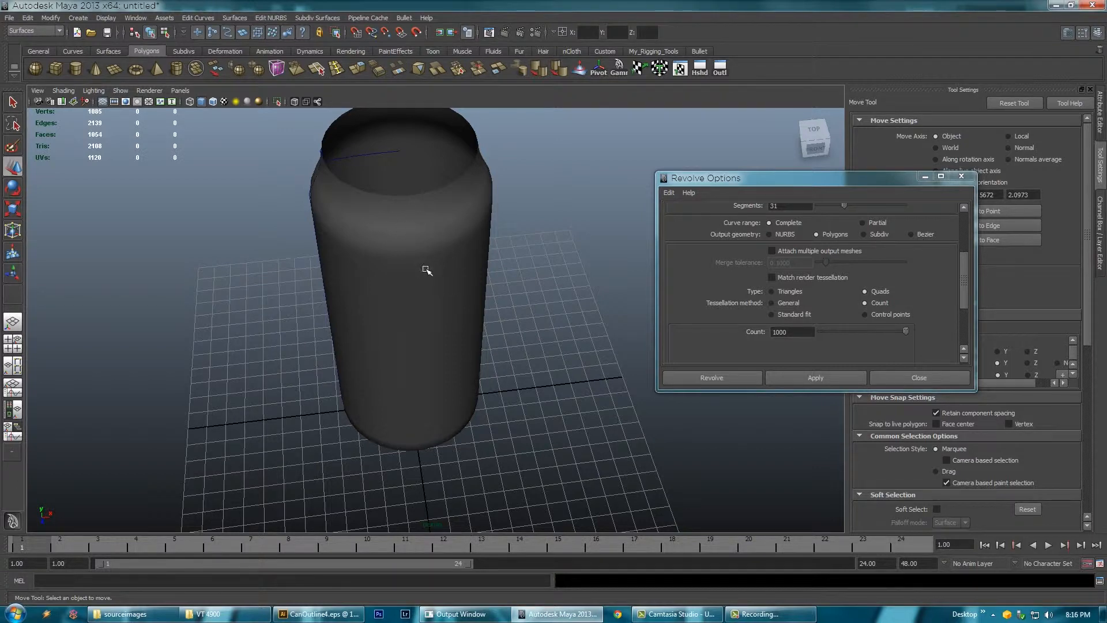
{"action": "left_click", "coordinate": [428, 256]}
{"action": "left_click_drag", "start_coordinate": [501, 311], "coordinate": [502, 299], "text": "alt"}
Step: Undo the revolve of the long side curve
{"action": "key", "text": "z"}
{"action": "key", "text": "z"}
{"action": "key", "text": "z"}
{"action": "left_click_drag", "start_coordinate": [527, 300], "coordinate": [503, 288], "text": "alt"}
Step: Set the revolve's tessellation count to 2000
{"action": "double_click", "coordinate": [797, 332]}
{"action": "type", "text": "2000"}
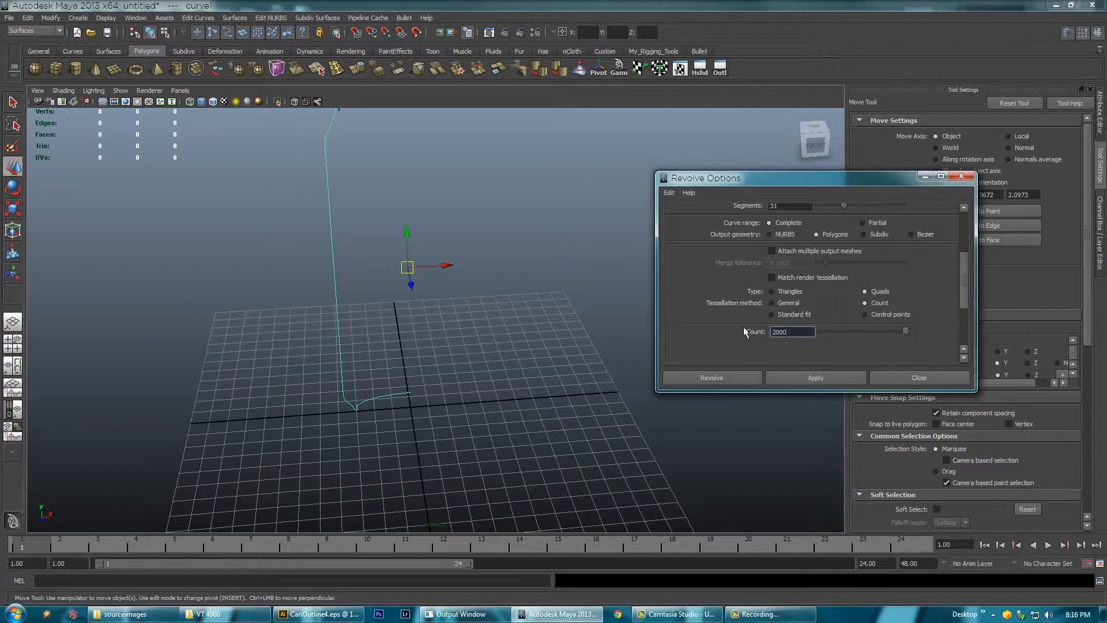
{"action": "key", "text": "Tab"}
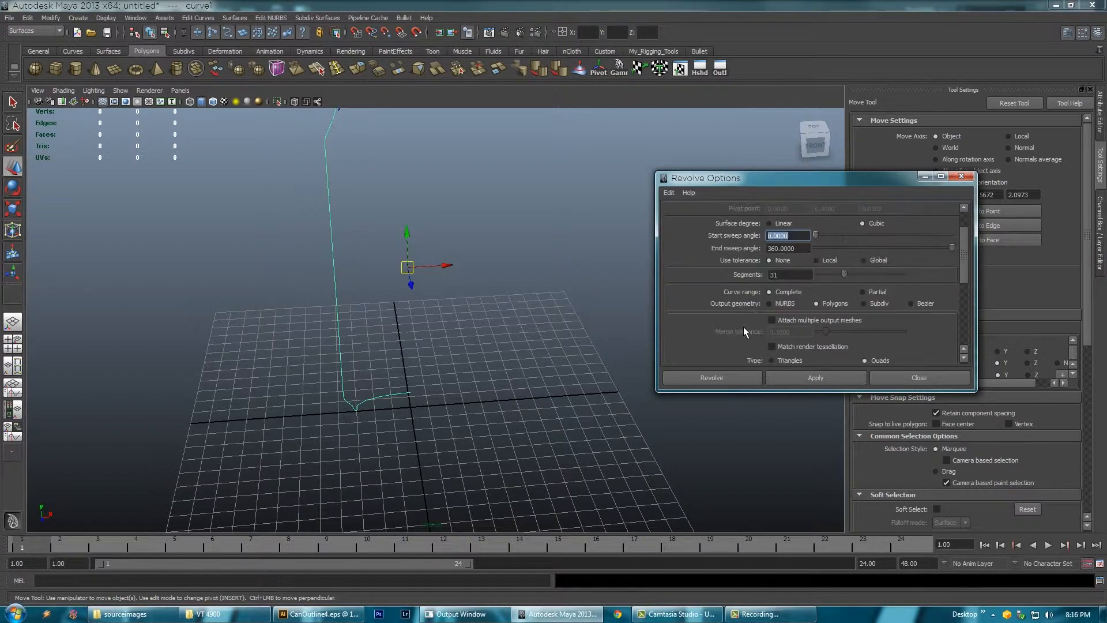
Step: Try revolving the long side curve at the 2000 count, inspect the denser can body, and undo the revolve
{"action": "left_click", "coordinate": [813, 377]}
{"action": "mouse_move", "coordinate": [500, 282]}
{"action": "left_mouse_down", "text": "alt"}
{"action": "mouse_move", "coordinate": [514, 309]}
{"action": "mouse_move", "coordinate": [445, 323]}
{"action": "mouse_move", "coordinate": [400, 282]}
{"action": "mouse_move", "coordinate": [483, 189]}
{"action": "mouse_move", "coordinate": [448, 200]}
{"action": "mouse_move", "coordinate": [449, 180]}
{"action": "mouse_move", "coordinate": [494, 218]}
{"action": "mouse_move", "coordinate": [467, 247]}
{"action": "left_mouse_up", "text": "alt"}
{"action": "left_click", "coordinate": [522, 177]}
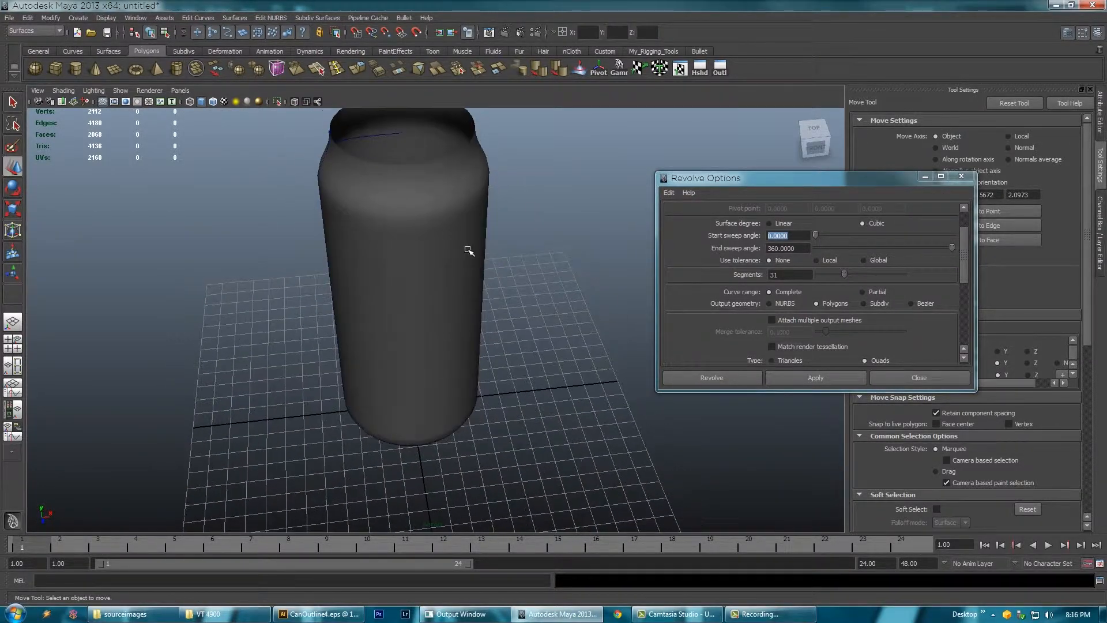
{"action": "key", "text": "ctrl+z"}
{"action": "key", "text": "ctrl+z"}
{"action": "key", "text": "ctrl+z"}
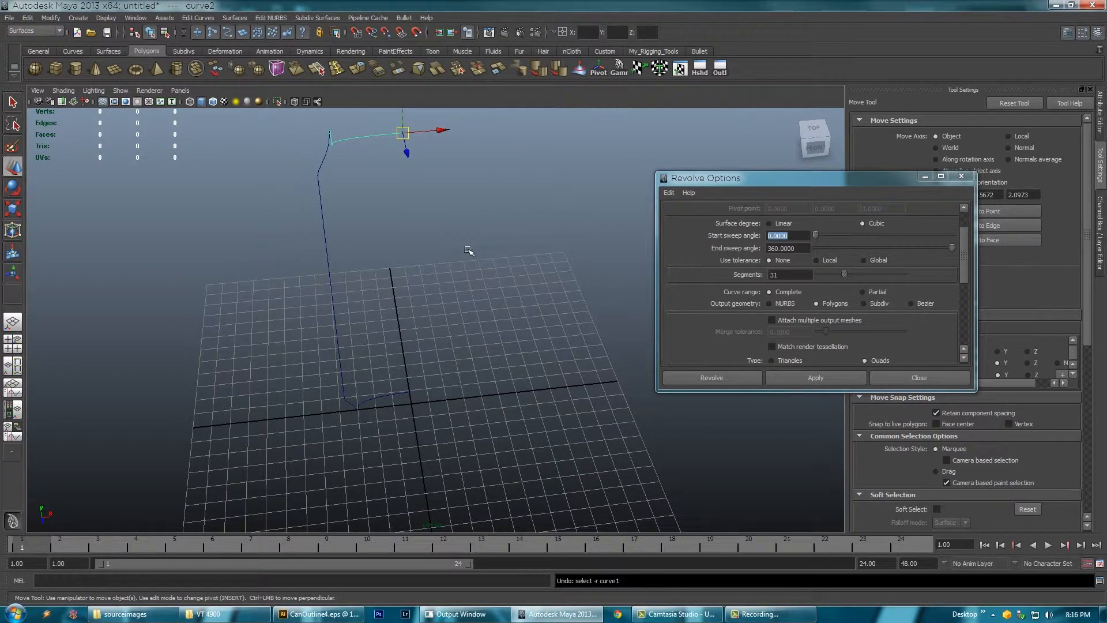
Step: Revolve the long side curve into the can body with a tessellation count of 4000
{"action": "left_click", "coordinate": [324, 280]}
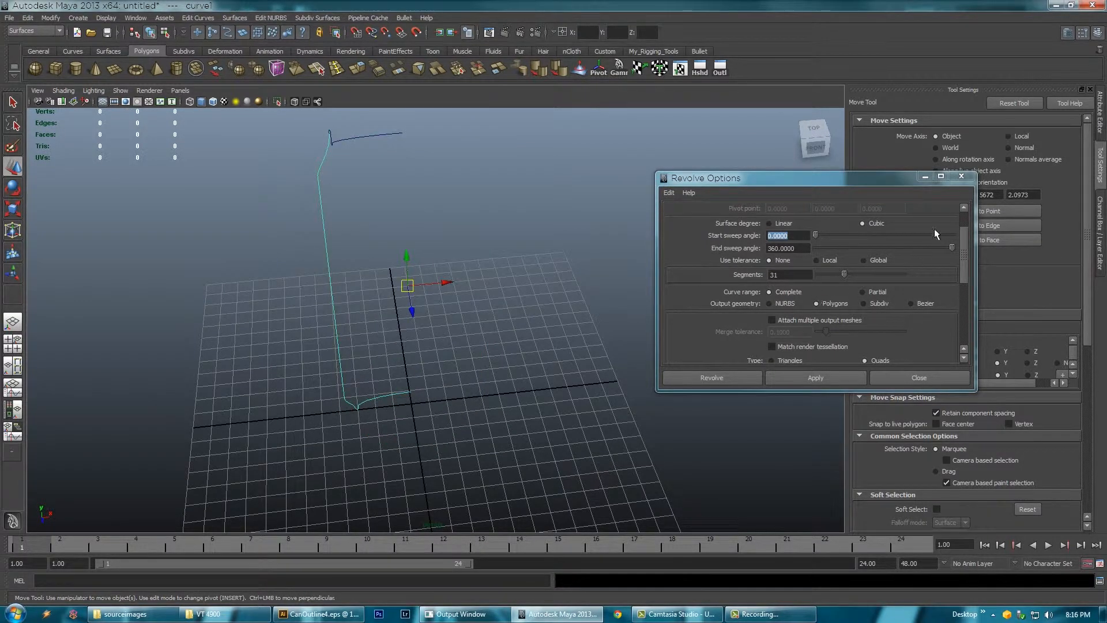
{"action": "left_click_drag", "start_coordinate": [967, 242], "coordinate": [966, 306]}
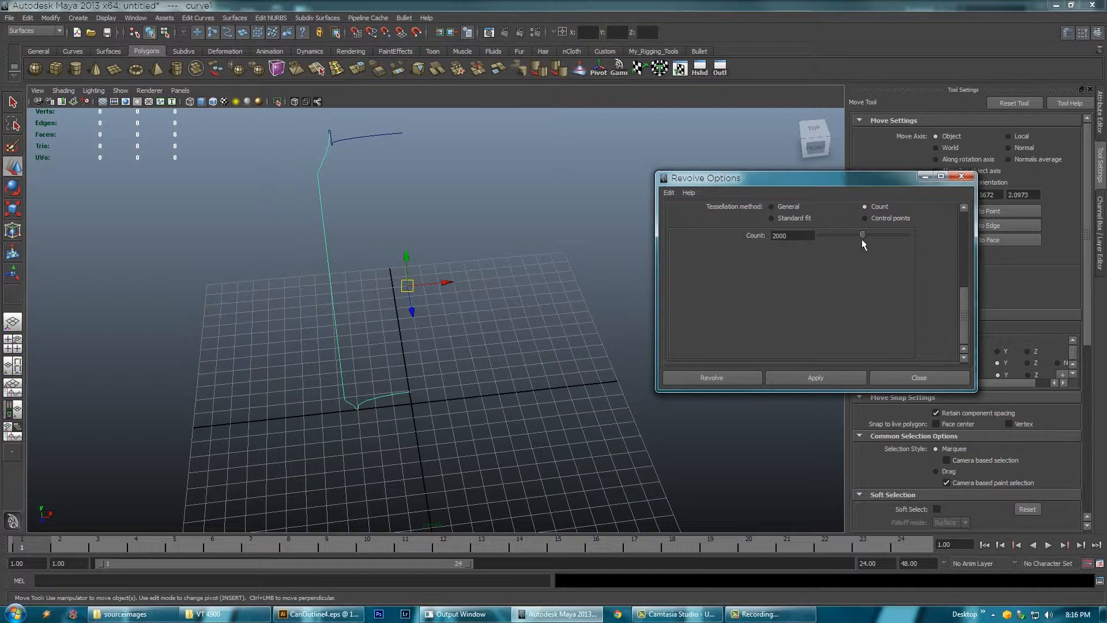
{"action": "left_click_drag", "start_coordinate": [863, 234], "coordinate": [933, 233]}
{"action": "left_click", "coordinate": [829, 376]}
{"action": "left_click_drag", "start_coordinate": [449, 346], "coordinate": [549, 316], "text": "alt"}
{"action": "left_click_drag", "start_coordinate": [439, 250], "coordinate": [470, 366], "text": "alt"}
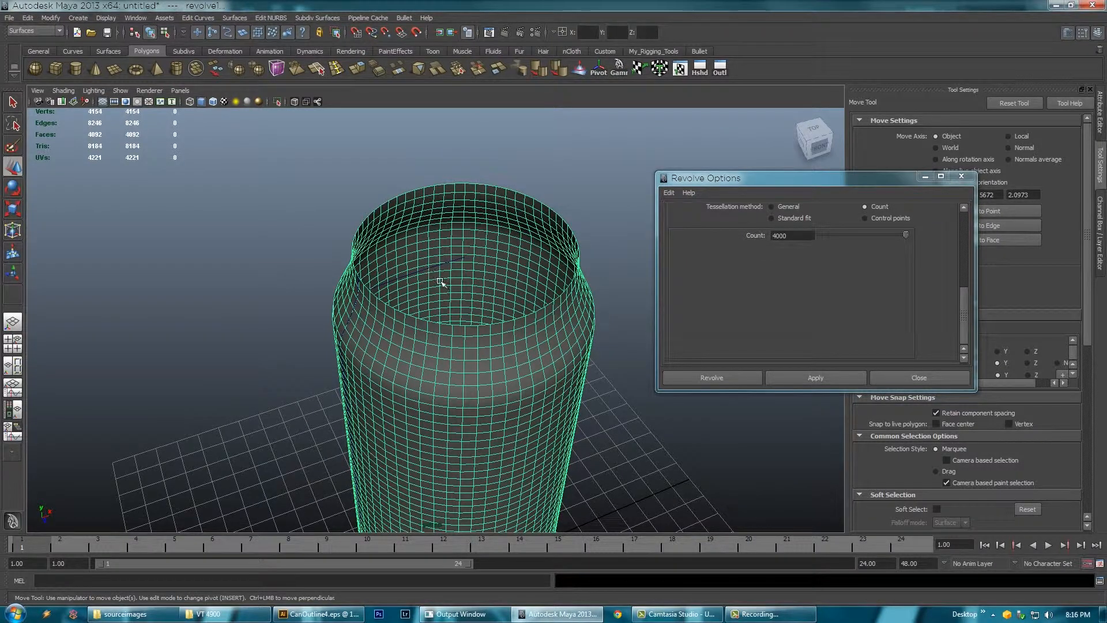
Step: Try revolving the top lid curve at the 4000 count, inspect the lid mesh, and undo the revolve
{"action": "left_click", "coordinate": [431, 267]}
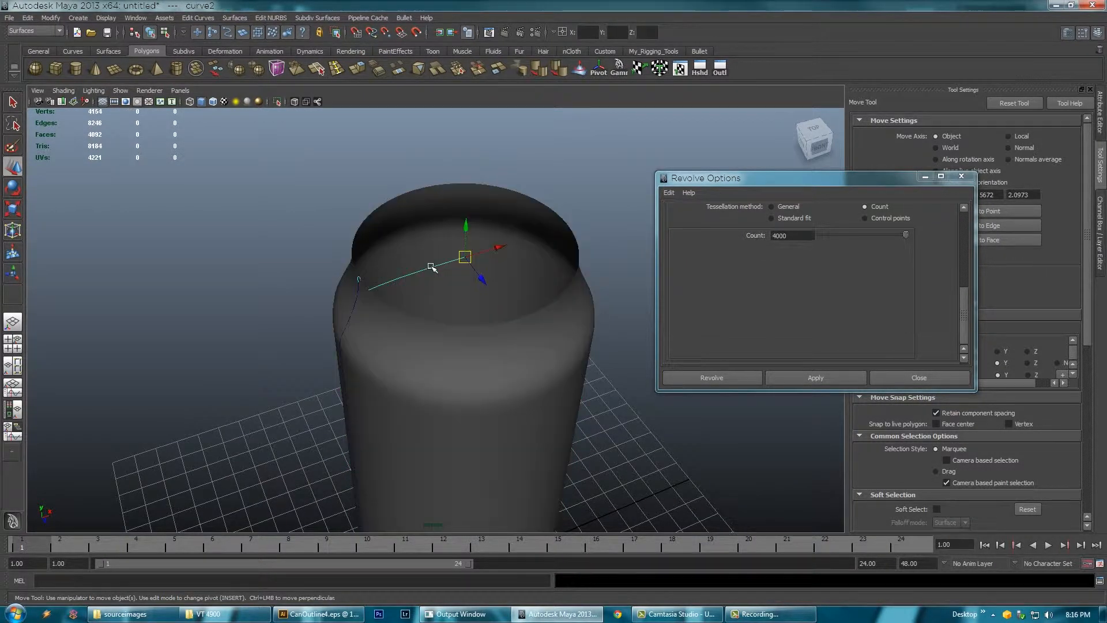
{"action": "left_click_drag", "start_coordinate": [440, 286], "coordinate": [438, 321], "text": "alt"}
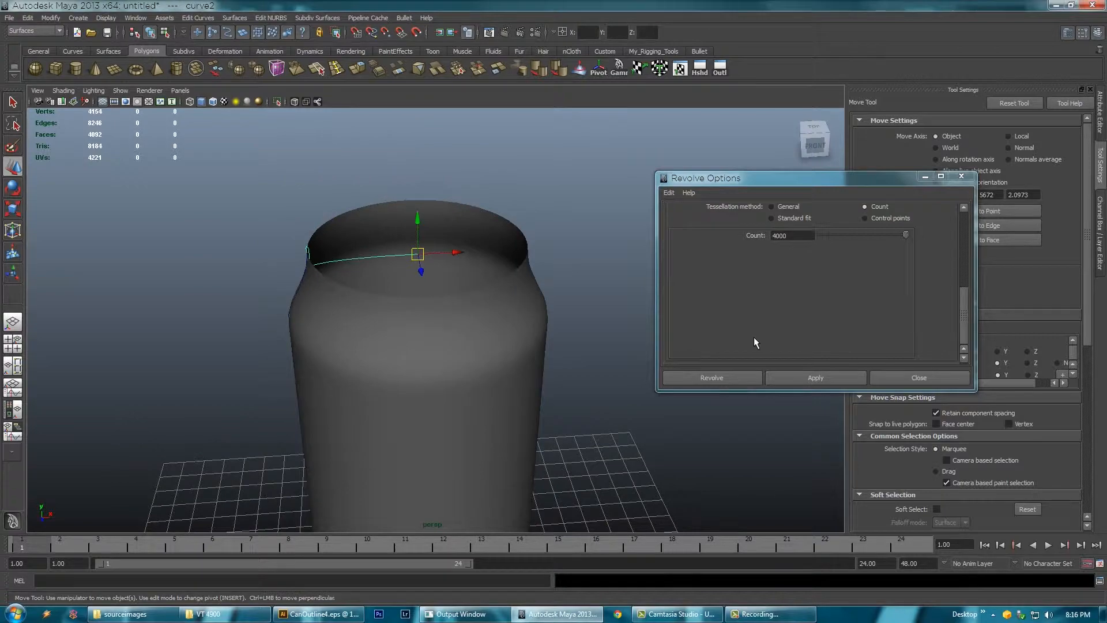
{"action": "left_click", "coordinate": [798, 379]}
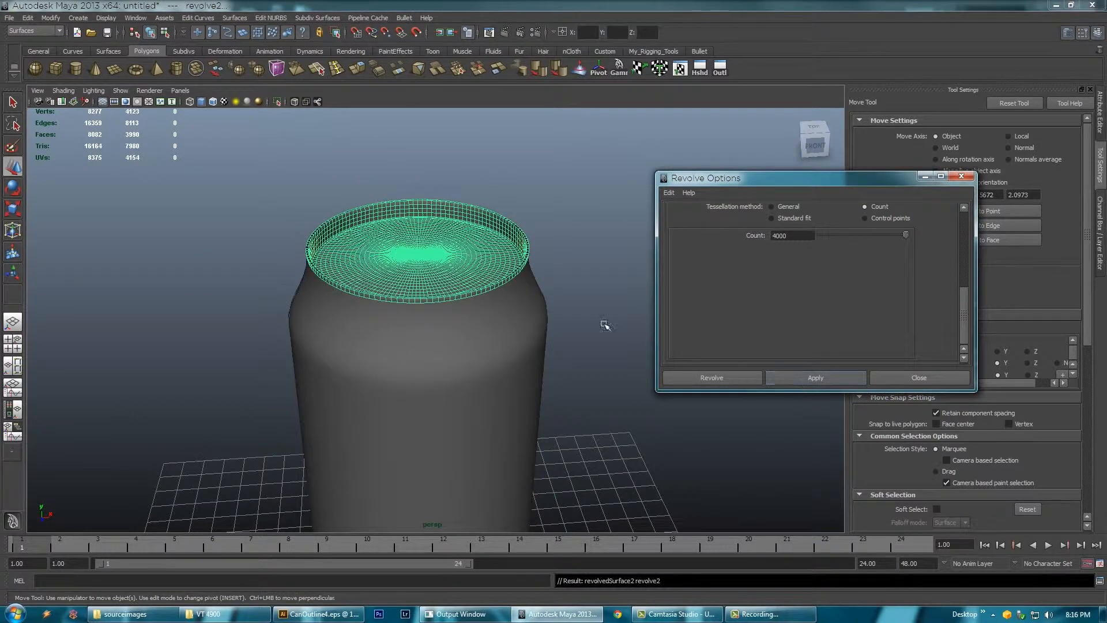
{"action": "left_click_drag", "start_coordinate": [510, 295], "coordinate": [542, 271], "text": "alt"}
{"action": "key", "text": "ctrl+z"}
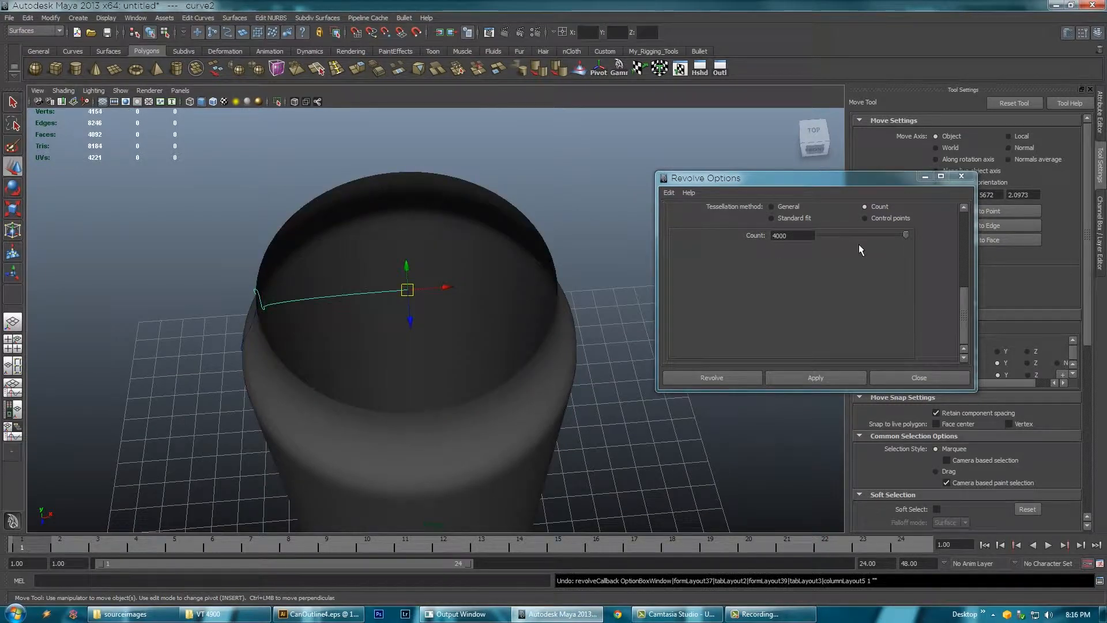
Step: Set the tessellation count to 2000 and revolve the lid curve
{"action": "double_click", "coordinate": [777, 234]}
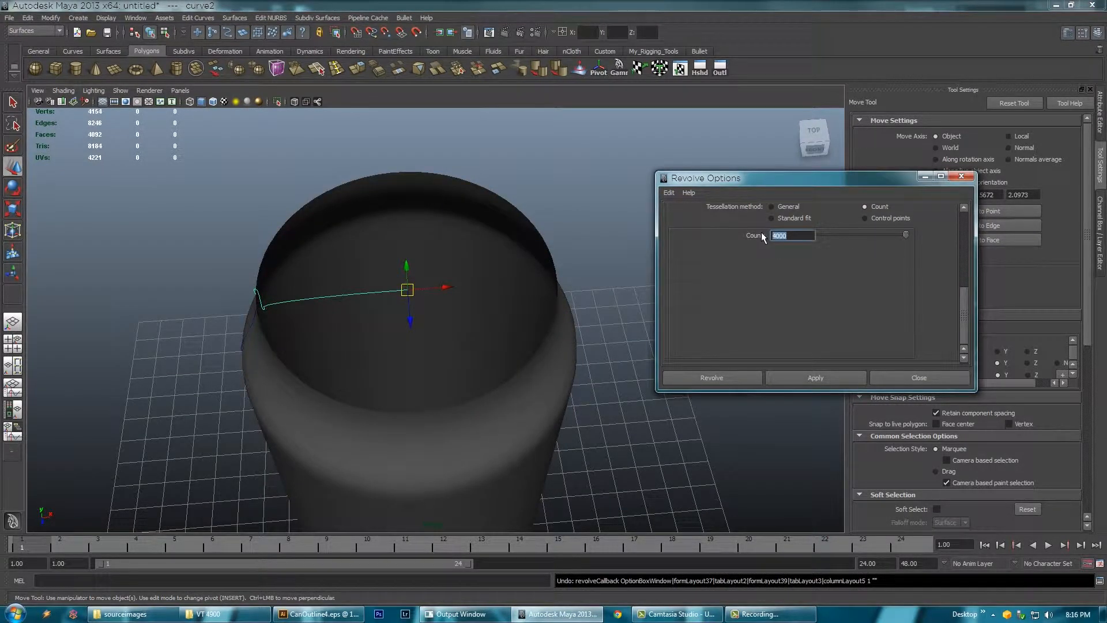
{"action": "type", "text": "20"}
{"action": "key", "text": "Tab"}
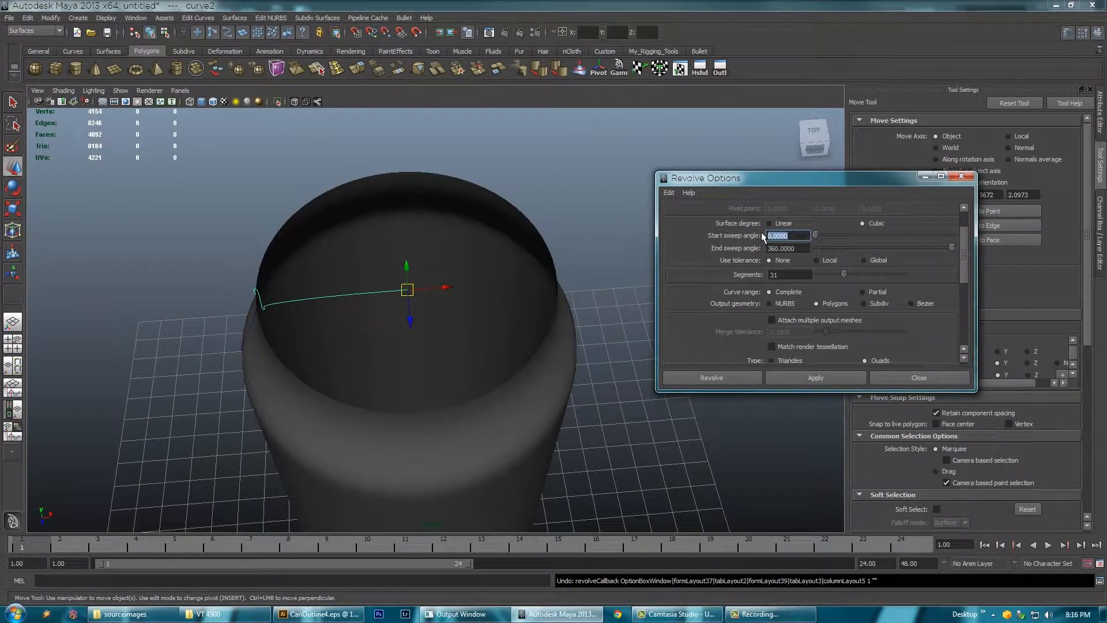
{"action": "left_click_drag", "start_coordinate": [963, 247], "coordinate": [963, 314]}
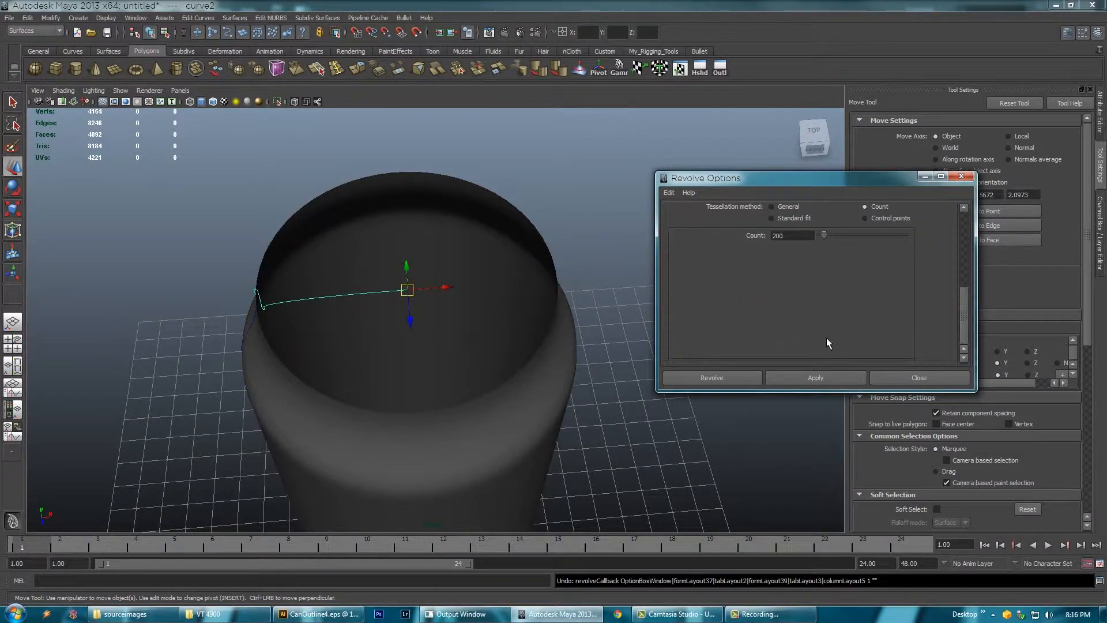
{"action": "left_click", "coordinate": [792, 236]}
{"action": "type", "text": "0"}
{"action": "key", "text": "Tab"}
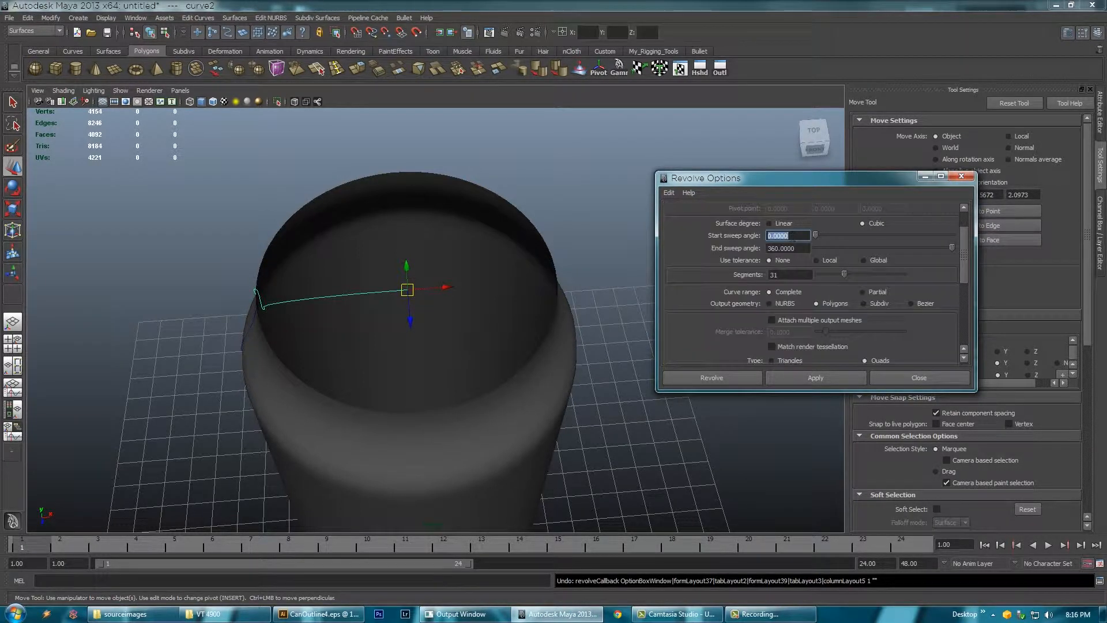
{"action": "left_click", "coordinate": [815, 377]}
{"action": "left_click_drag", "start_coordinate": [541, 334], "coordinate": [495, 324], "text": "alt"}
Step: Compare the mesh density of the can body with that of the lid by selecting each in turn
{"action": "left_click", "coordinate": [475, 247]}
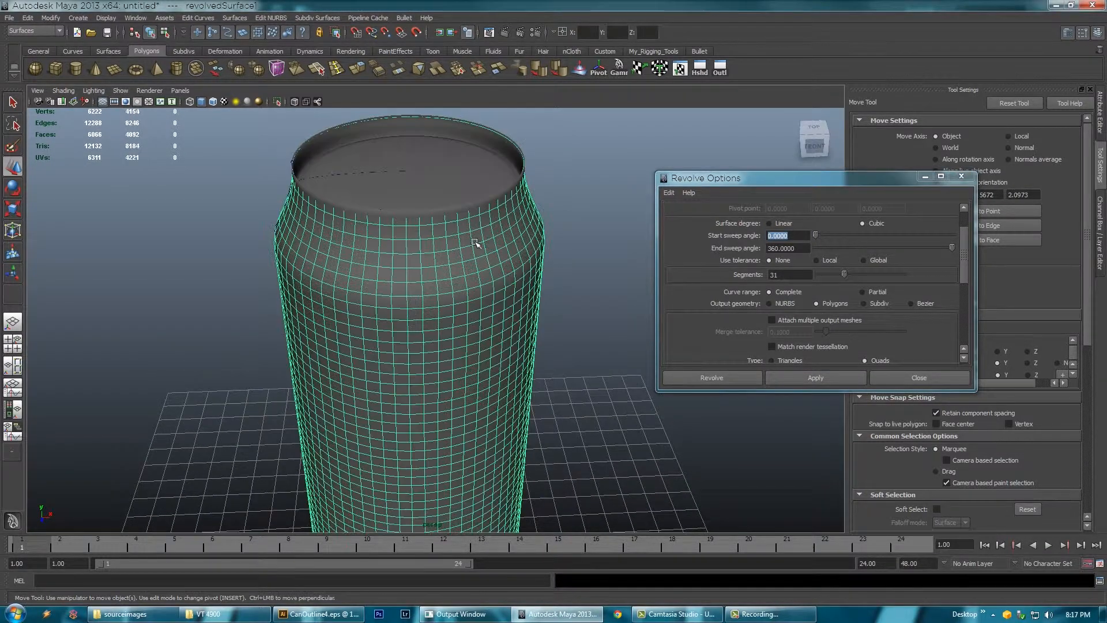
{"action": "left_click", "coordinate": [461, 183]}
{"action": "left_click", "coordinate": [487, 246]}
{"action": "left_click", "coordinate": [478, 182]}
{"action": "right_click_drag", "start_coordinate": [502, 241], "coordinate": [599, 242], "text": "alt"}
{"action": "middle_click_drag", "start_coordinate": [533, 250], "coordinate": [562, 372], "text": "alt"}
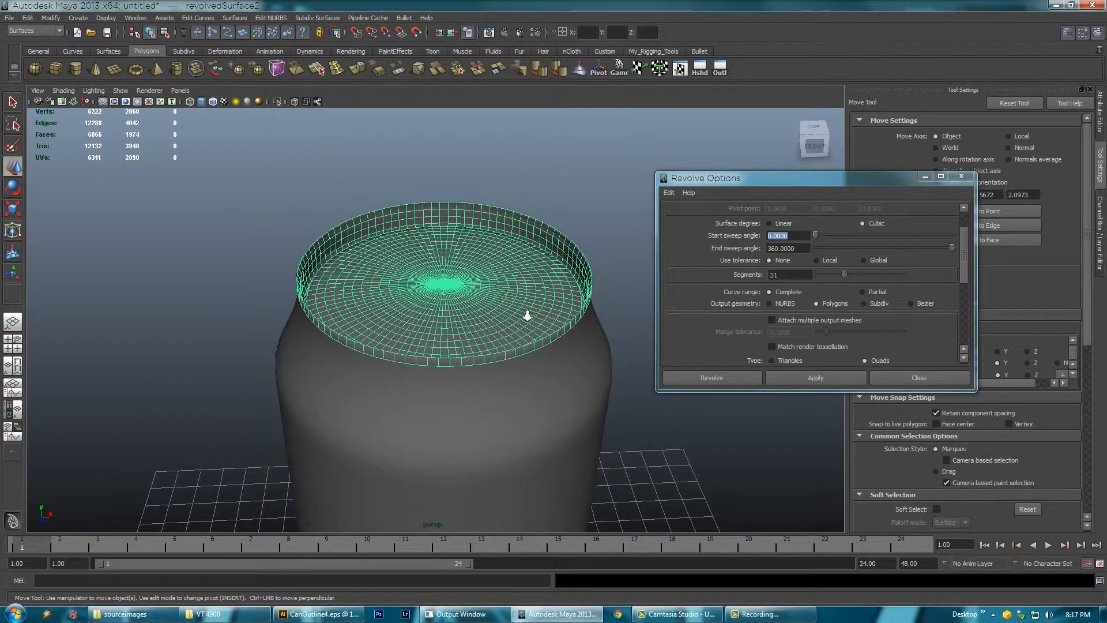
{"action": "right_click_drag", "start_coordinate": [527, 314], "coordinate": [600, 300], "text": "alt"}
{"action": "middle_click_drag", "start_coordinate": [642, 266], "coordinate": [581, 236], "text": "alt"}
Step: Examine the lid's rim where it meets the can's neck, with and without its wireframe displayed
{"action": "left_click", "coordinate": [582, 229]}
{"action": "left_click_drag", "start_coordinate": [568, 258], "coordinate": [561, 245], "text": "alt"}
{"action": "middle_click_drag", "start_coordinate": [544, 231], "coordinate": [553, 255], "text": "alt"}
{"action": "right_click_drag", "start_coordinate": [554, 254], "coordinate": [588, 274], "text": "alt"}
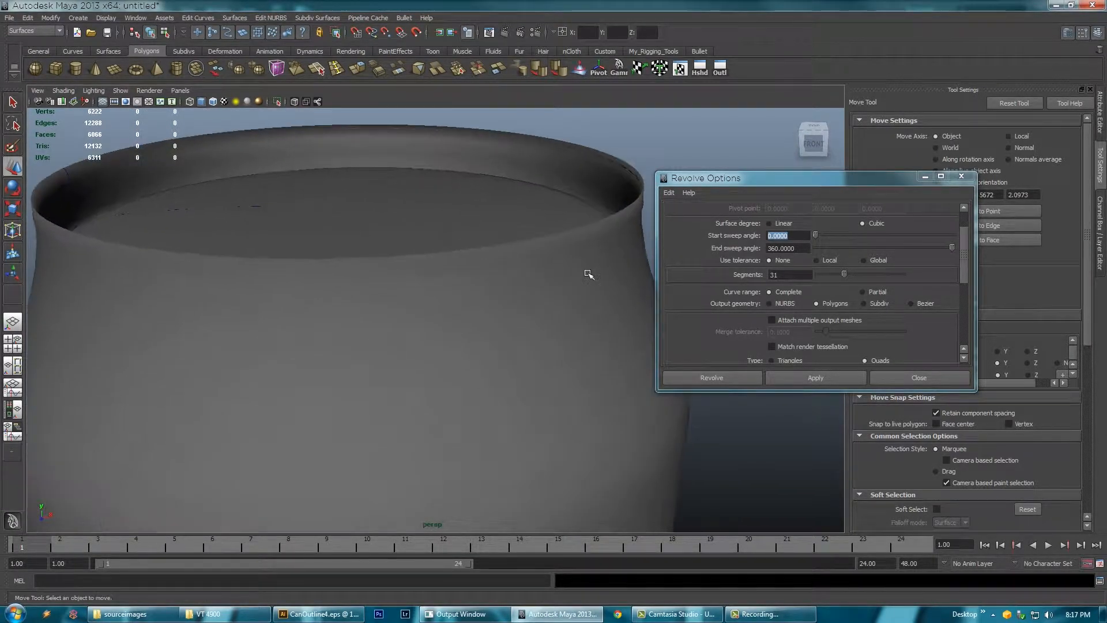
{"action": "left_click", "coordinate": [582, 226]}
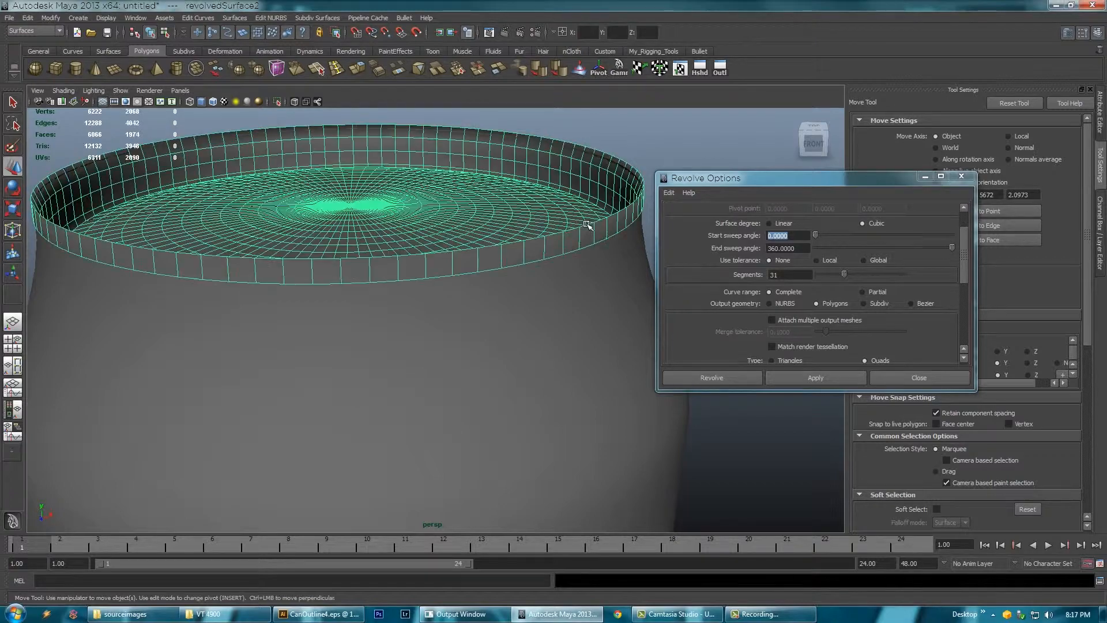
{"action": "mouse_move", "coordinate": [563, 225]}
{"action": "left_mouse_down", "text": "alt"}
{"action": "mouse_move", "coordinate": [513, 231]}
{"action": "mouse_move", "coordinate": [566, 230]}
{"action": "left_mouse_up", "text": "alt"}
{"action": "key", "text": "f"}
{"action": "left_click_drag", "start_coordinate": [573, 306], "coordinate": [548, 351], "text": "alt"}
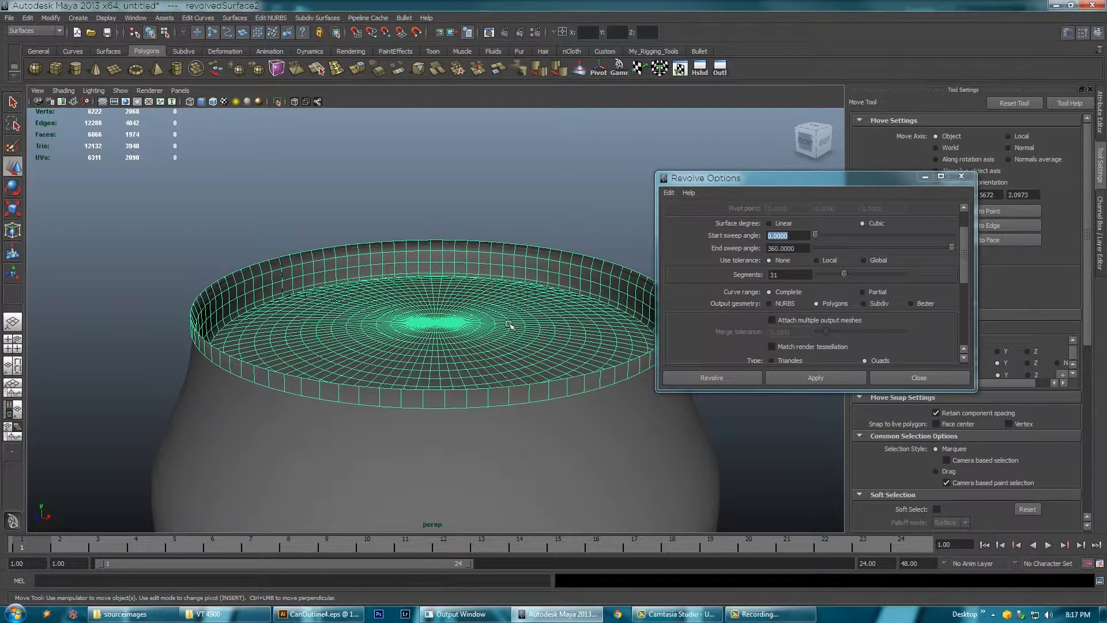
{"action": "left_click_drag", "start_coordinate": [540, 347], "coordinate": [449, 403], "text": "alt"}
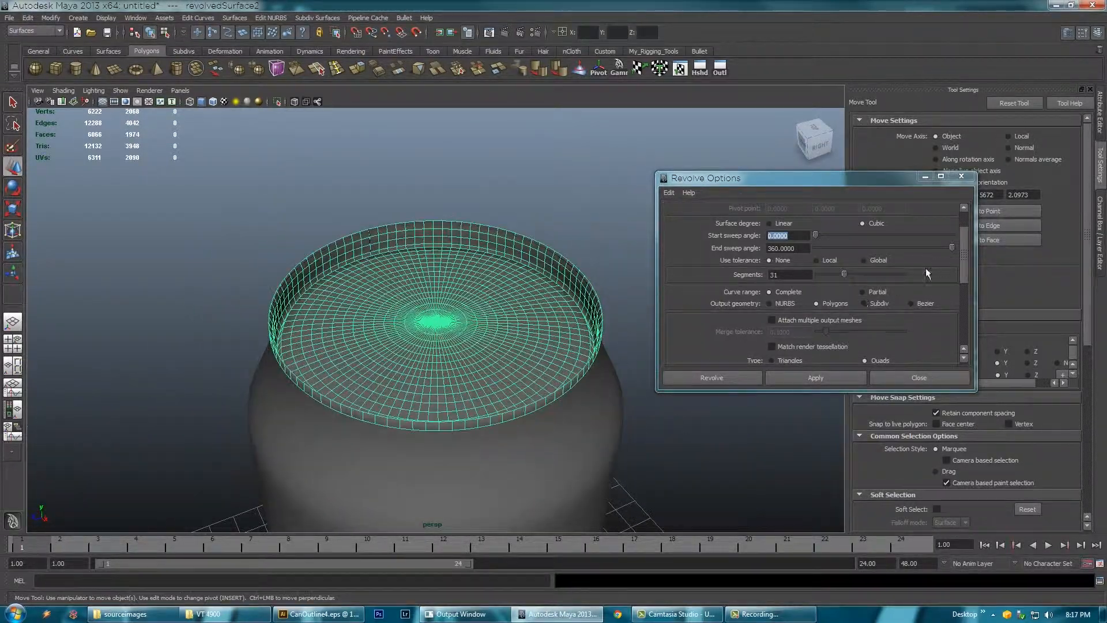
Step: Undo the selection changes and the revolve of the lid curve
{"action": "key", "text": "ctrl+z"}
{"action": "key", "text": "ctrl+z"}
{"action": "key", "text": "ctrl+z"}
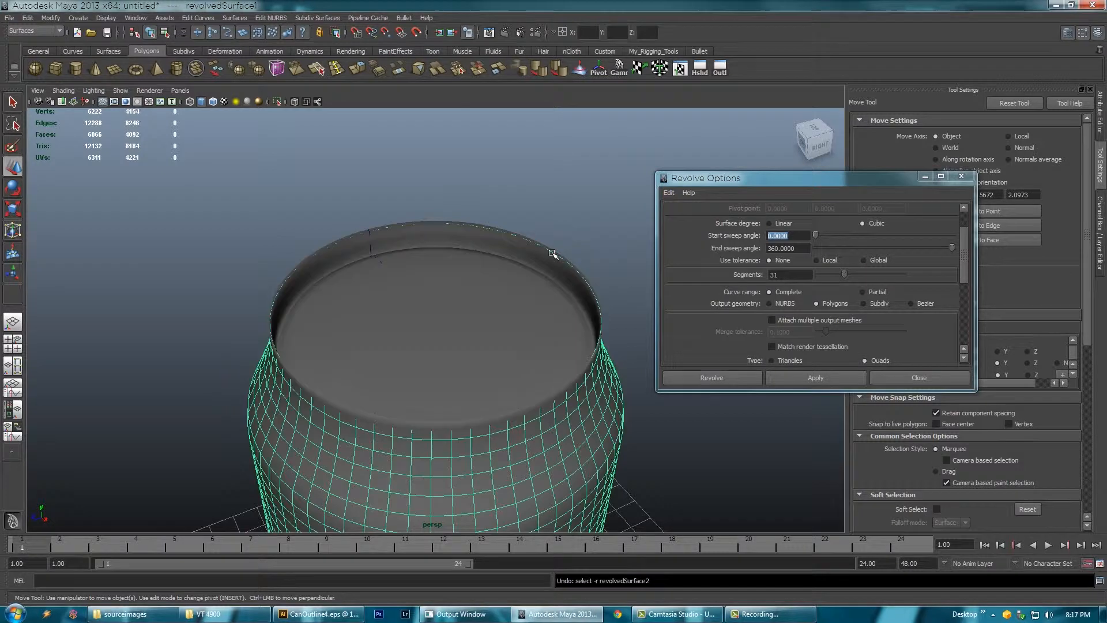
{"action": "key", "text": "ctrl+z"}
{"action": "key", "text": "ctrl+z"}
{"action": "key", "text": "ctrl+z"}
{"action": "key", "text": "ctrl+z"}
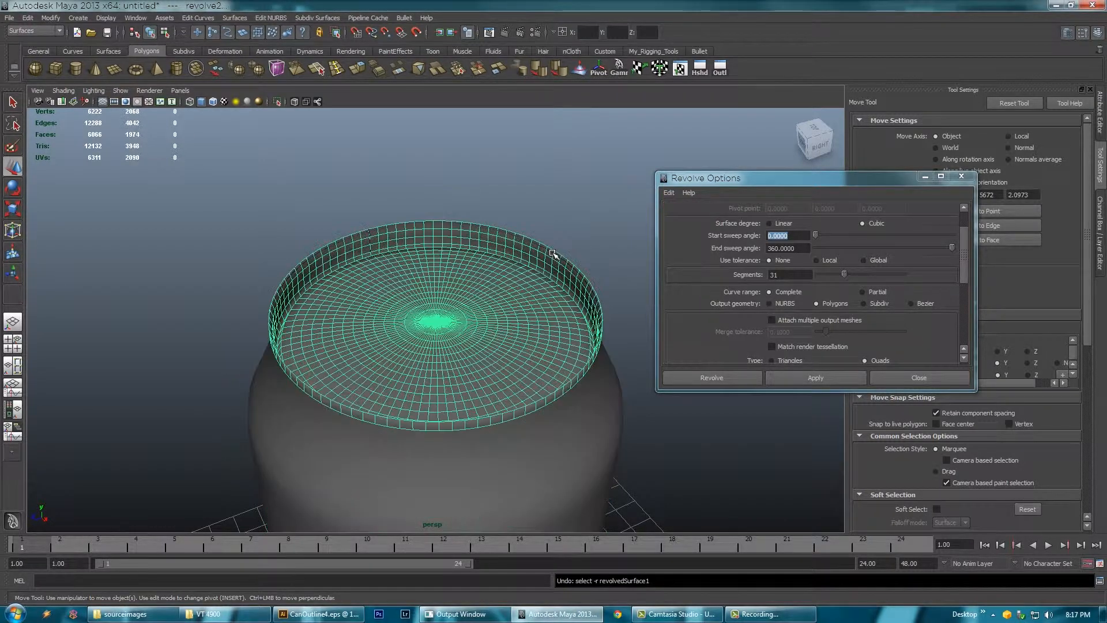
Step: Set the tessellation count to 4000 and revolve the lid curve
{"action": "left_click_drag", "start_coordinate": [965, 268], "coordinate": [961, 330]}
{"action": "left_click_drag", "start_coordinate": [792, 234], "coordinate": [756, 230]}
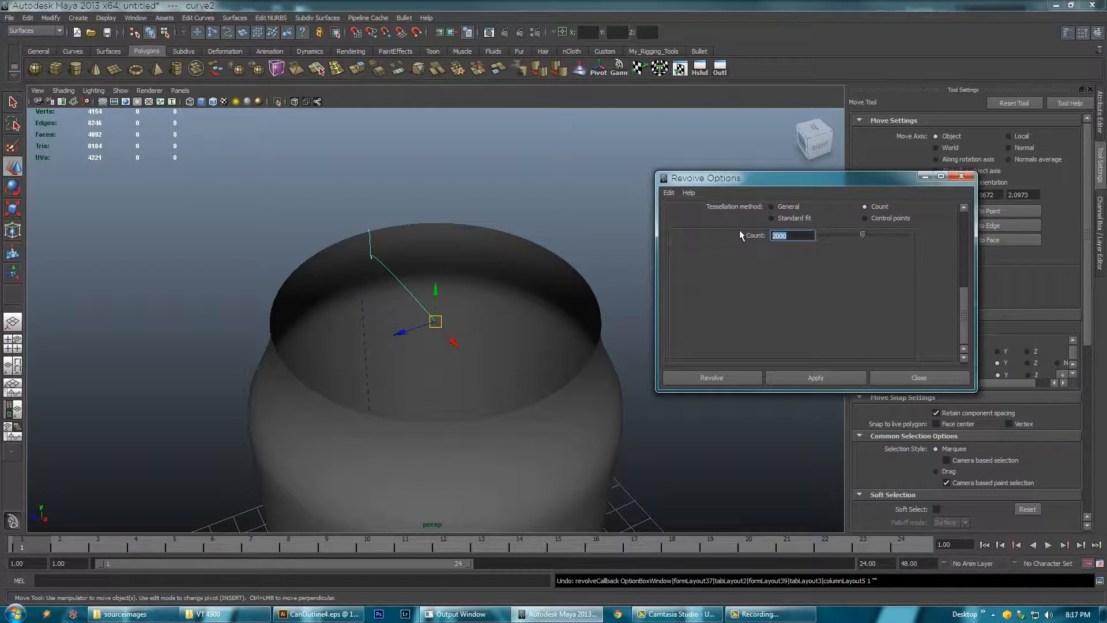
{"action": "type", "text": "4000"}
{"action": "left_click", "coordinate": [804, 377]}
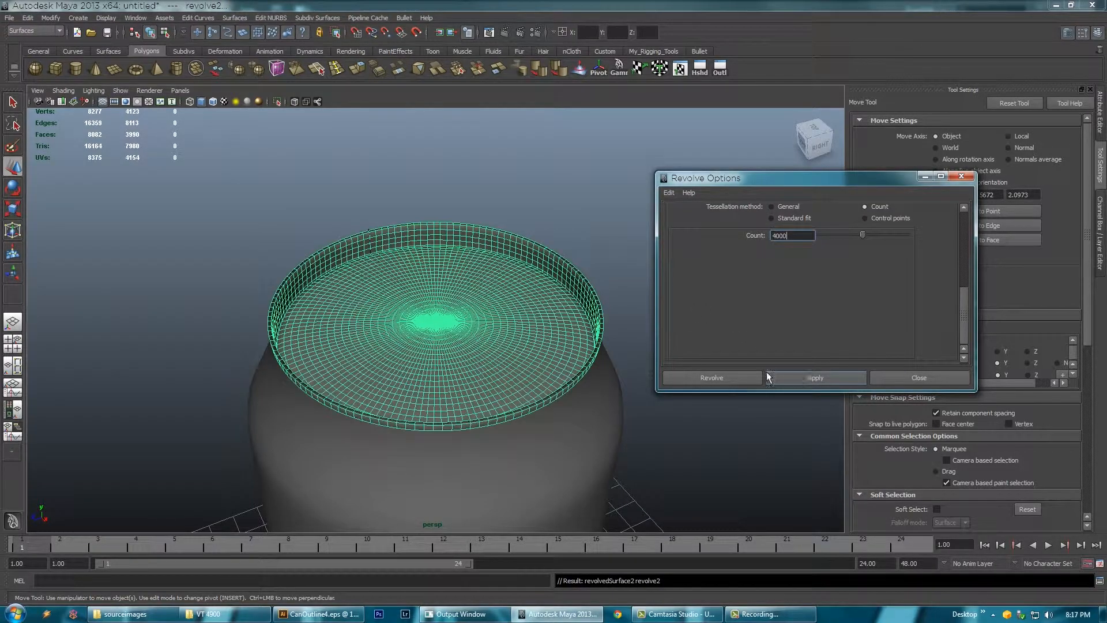
Step: Select the two edge loops that run around the top of the lid's rim
{"action": "scroll", "coordinate": [524, 396], "scroll_direction": "up", "scroll_amount": 2}
{"action": "middle_click_drag", "start_coordinate": [524, 395], "coordinate": [540, 336], "text": "alt"}
{"action": "mouse_move", "coordinate": [540, 337]}
{"action": "left_mouse_down", "text": "alt"}
{"action": "mouse_move", "coordinate": [605, 346]}
{"action": "mouse_move", "coordinate": [664, 330]}
{"action": "mouse_move", "coordinate": [611, 339]}
{"action": "mouse_move", "coordinate": [526, 328]}
{"action": "mouse_move", "coordinate": [628, 392]}
{"action": "mouse_move", "coordinate": [545, 356]}
{"action": "left_mouse_up", "text": "alt"}
{"action": "right_click_drag", "start_coordinate": [545, 355], "coordinate": [545, 331]}
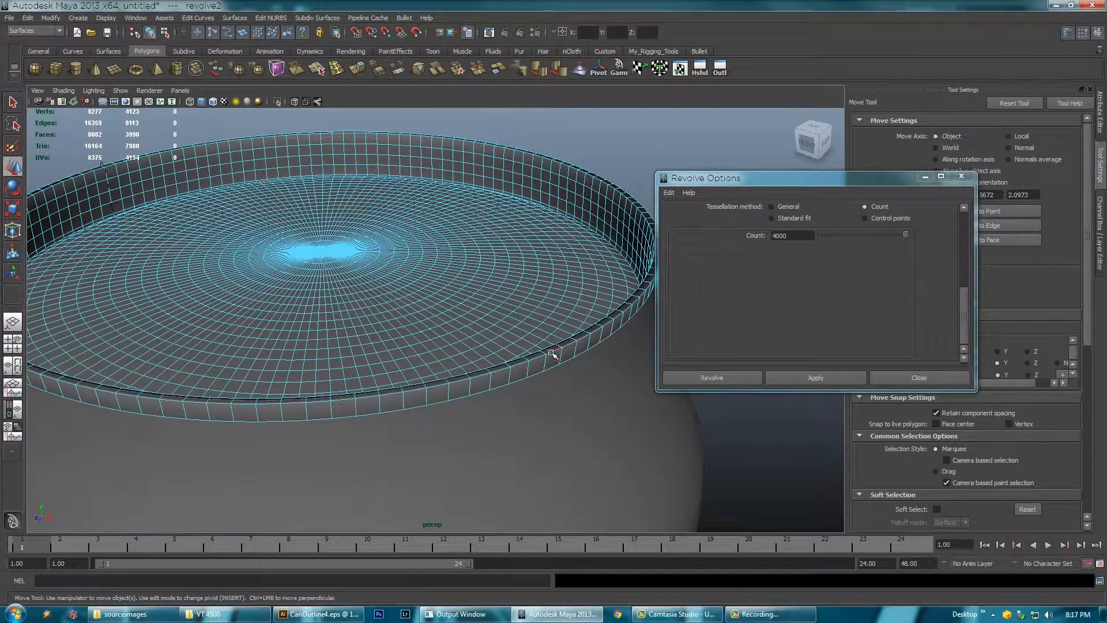
{"action": "double_click", "coordinate": [550, 352]}
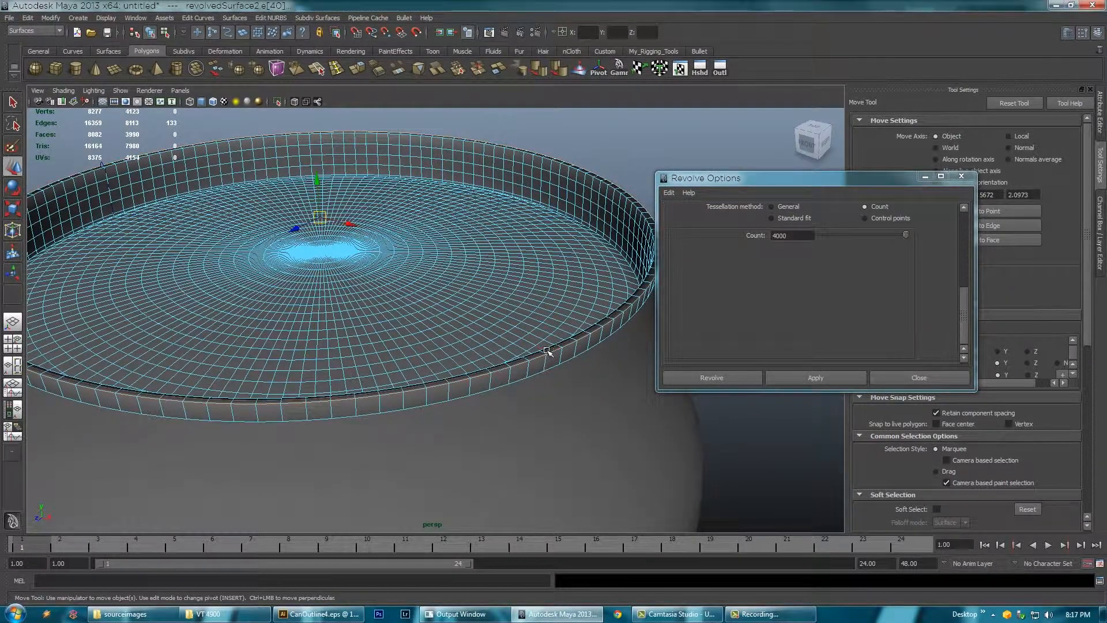
{"action": "left_click_drag", "start_coordinate": [547, 348], "coordinate": [503, 296], "text": "alt"}
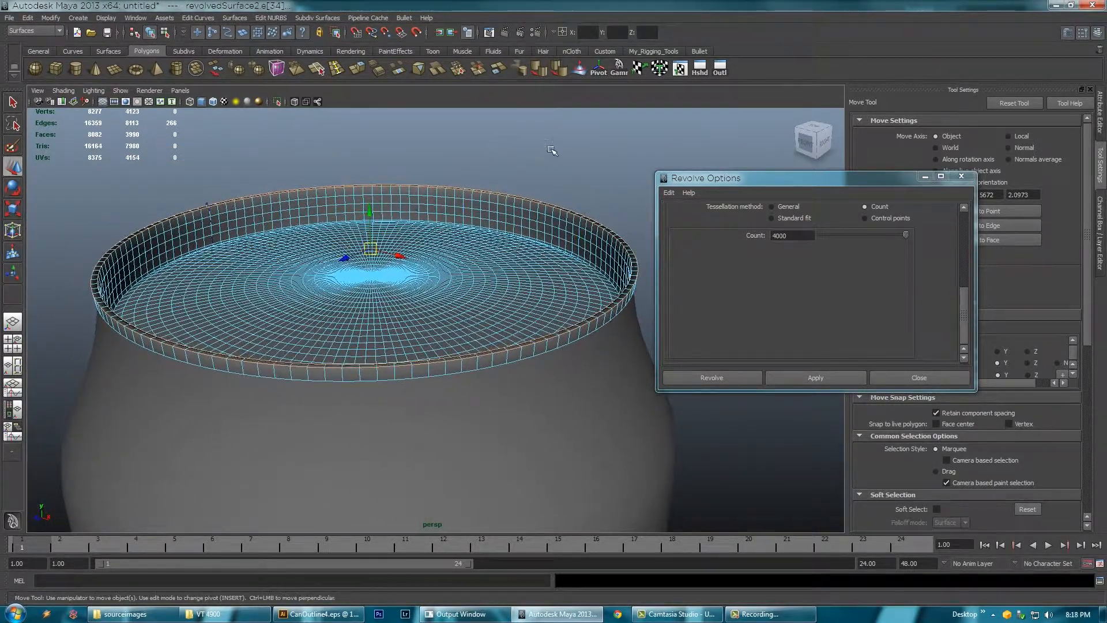
Step: Bevel the selected rim edge loops with a width of 0.9 and 4 segments
{"action": "left_click", "coordinate": [378, 71]}
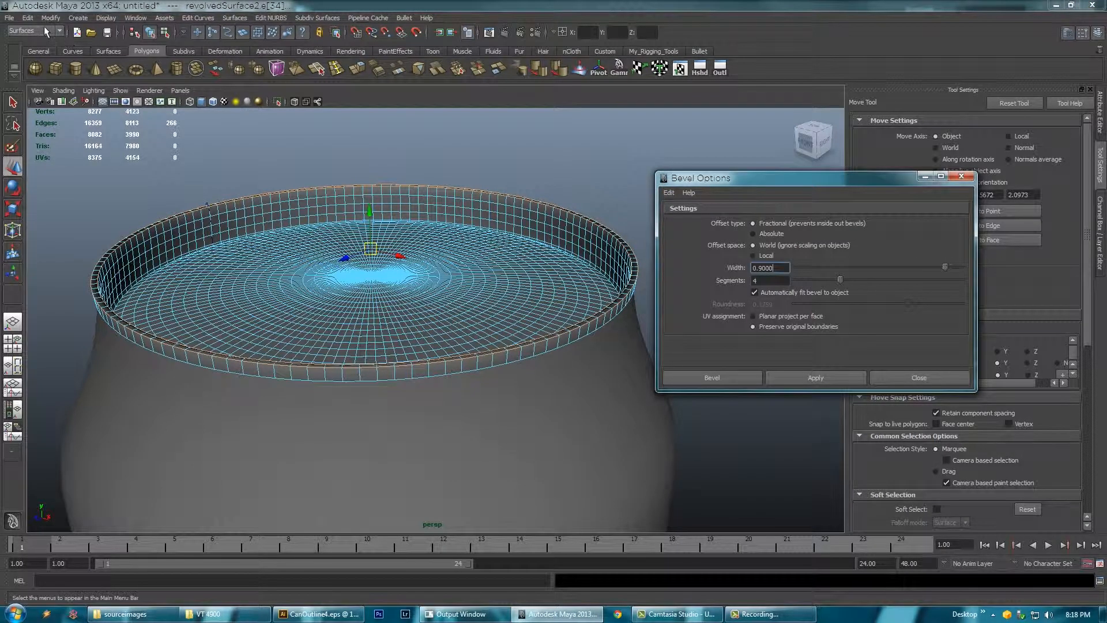
{"action": "left_click", "coordinate": [46, 32]}
{"action": "left_click", "coordinate": [29, 44]}
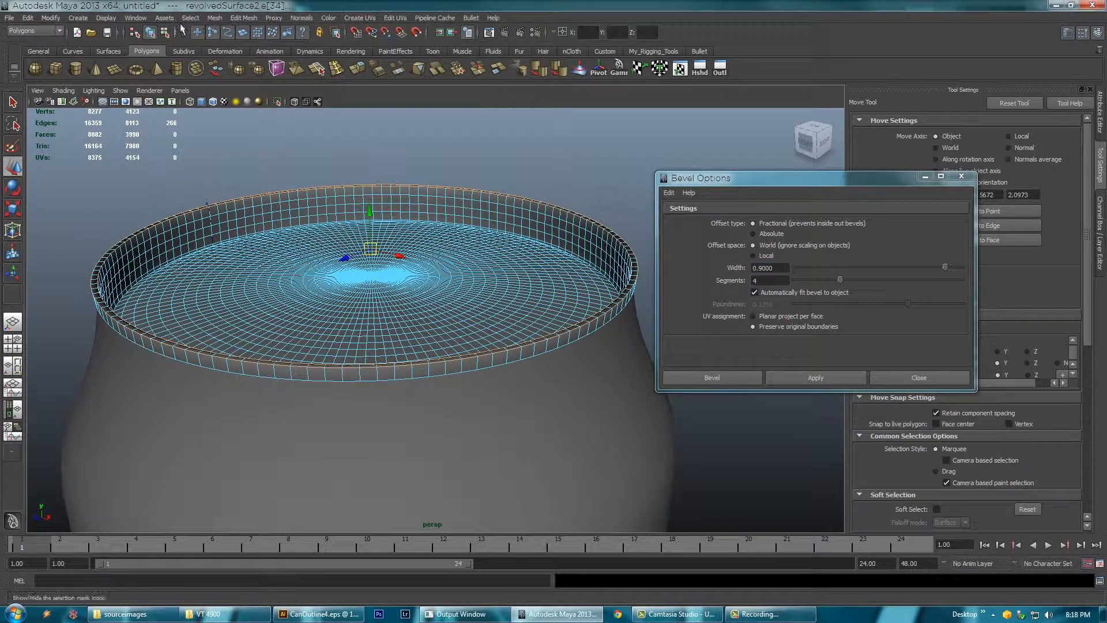
{"action": "left_click", "coordinate": [243, 17]}
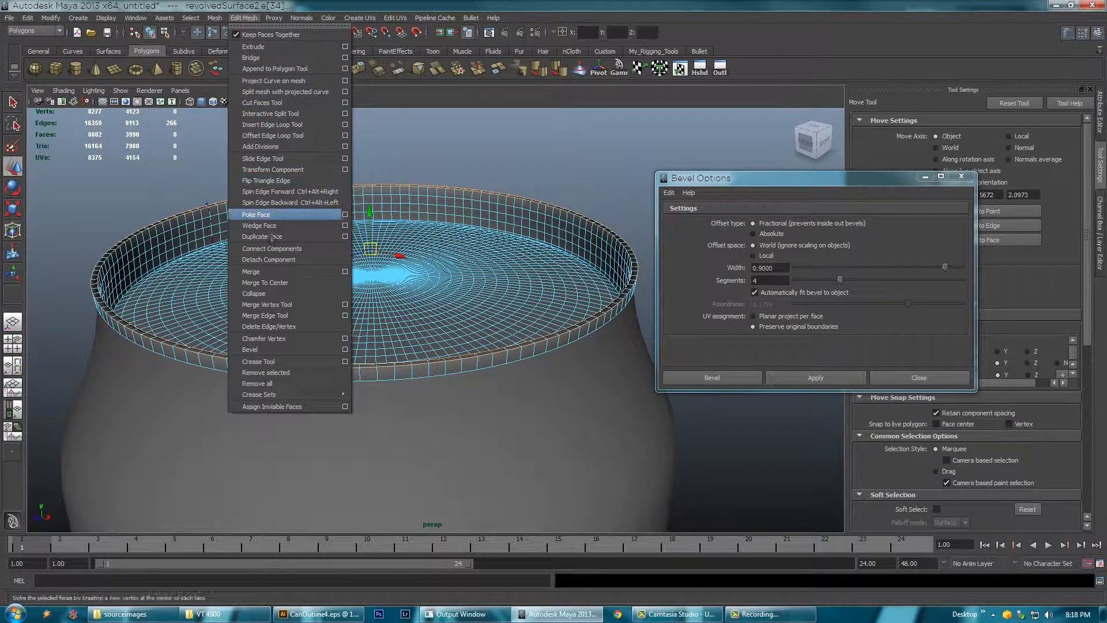
{"action": "left_click", "coordinate": [241, 16]}
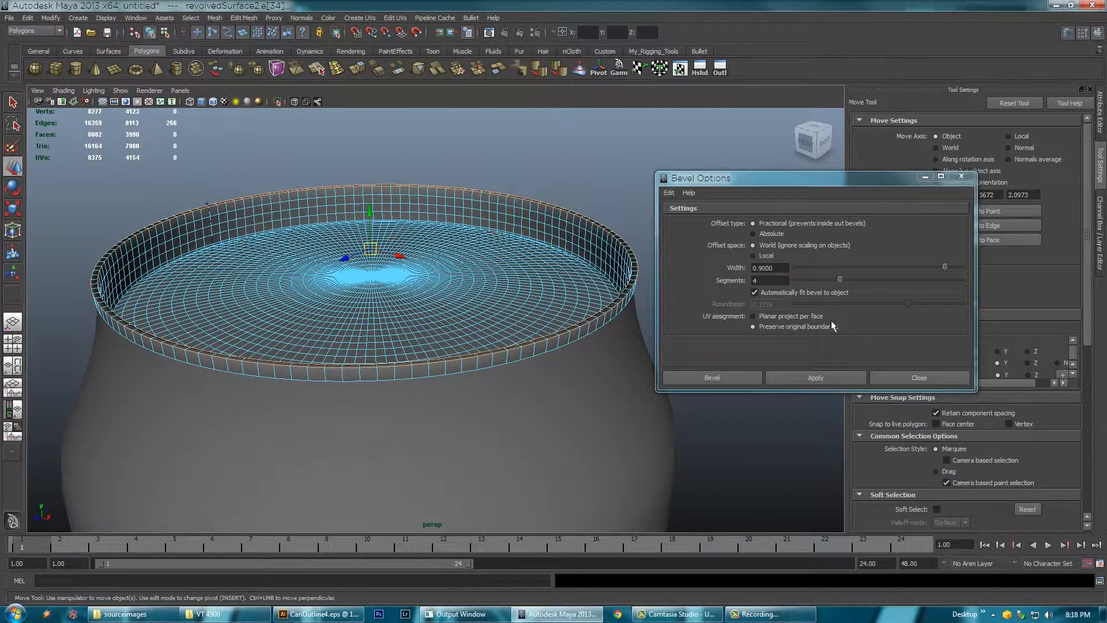
{"action": "left_click", "coordinate": [815, 378]}
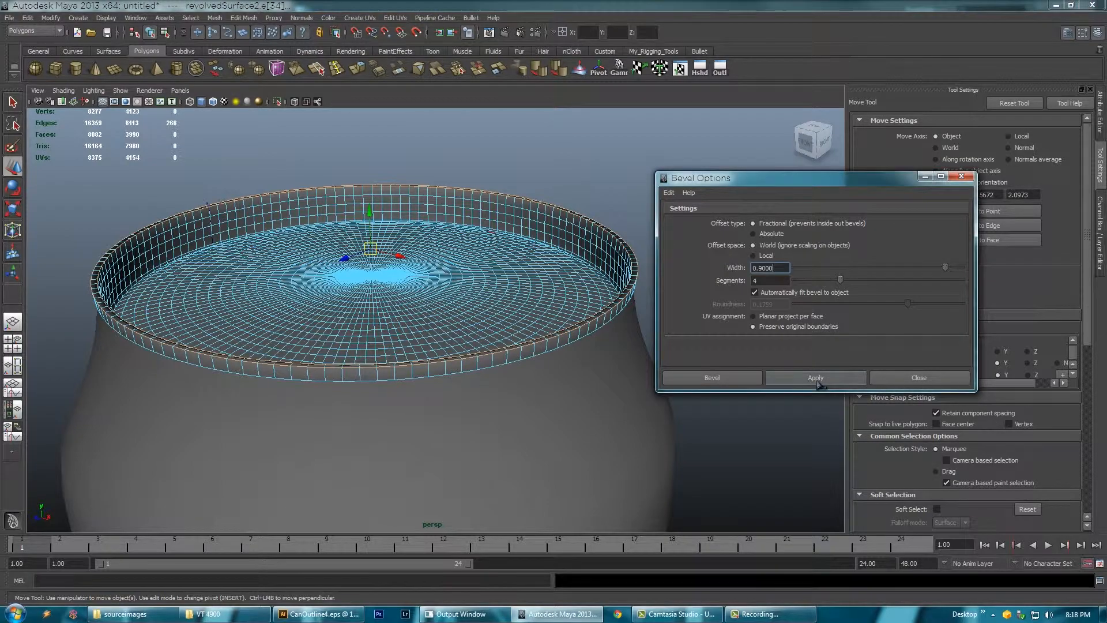
Step: Bevel the edge loop where the lid's flat surface meets its inner wall, using width 0.9 and 4 segments
{"action": "left_click_drag", "start_coordinate": [420, 383], "coordinate": [526, 408], "text": "alt"}
{"action": "left_click_drag", "start_coordinate": [506, 364], "coordinate": [465, 375], "text": "alt"}
{"action": "right_click_drag", "start_coordinate": [464, 376], "coordinate": [539, 363], "text": "alt"}
{"action": "left_click_drag", "start_coordinate": [539, 364], "coordinate": [650, 469], "text": "alt"}
{"action": "right_click_drag", "start_coordinate": [650, 469], "coordinate": [397, 364], "text": "alt"}
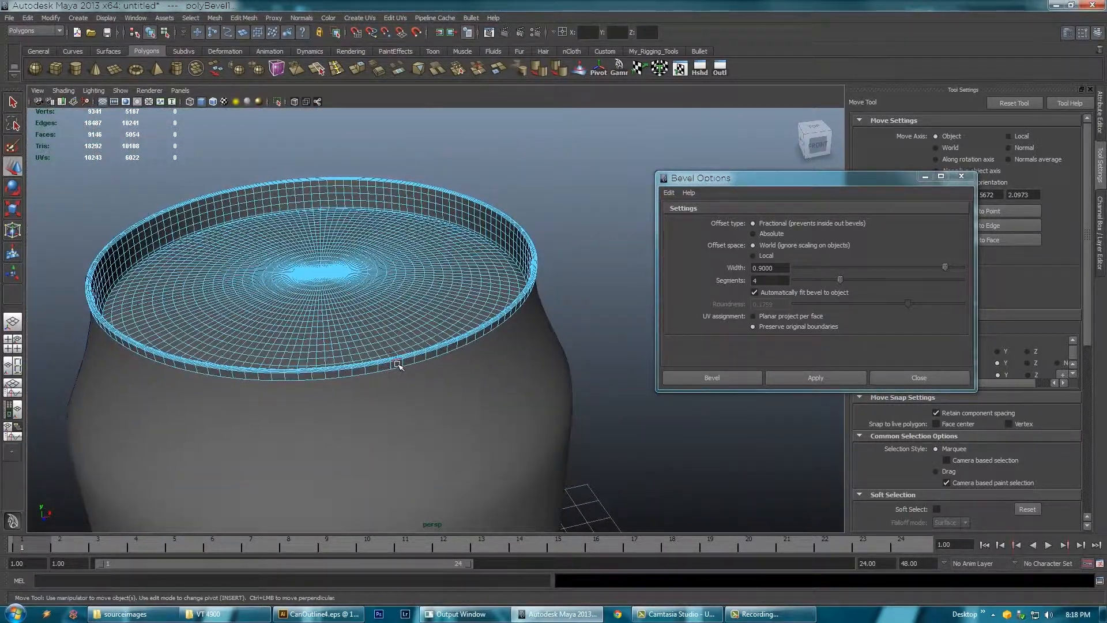
{"action": "left_click_drag", "start_coordinate": [391, 350], "coordinate": [546, 261], "text": "alt"}
{"action": "double_click", "coordinate": [347, 138]}
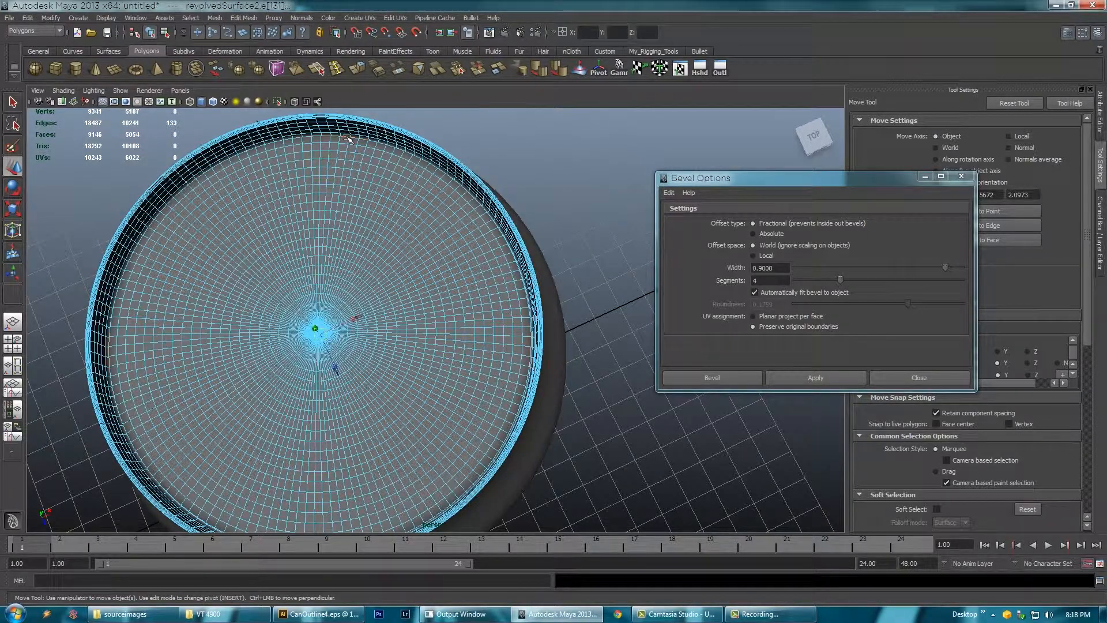
{"action": "left_click_drag", "start_coordinate": [542, 357], "coordinate": [516, 291], "text": "alt"}
{"action": "left_click", "coordinate": [806, 378]}
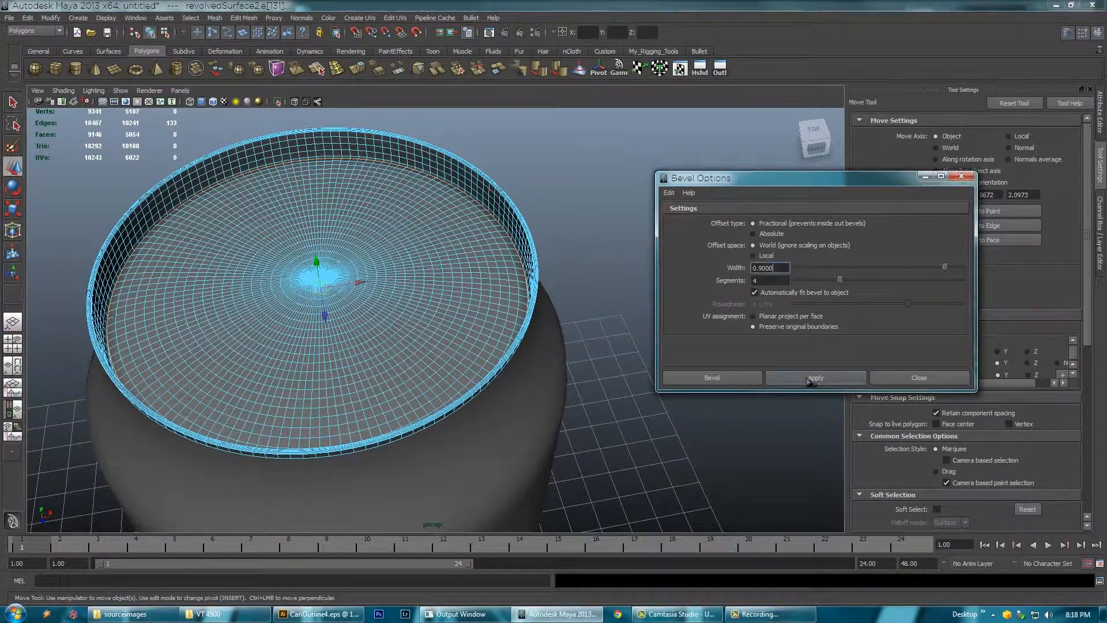
Step: Inspect the bevelled lid, return it to object mode, and clear the selection
{"action": "left_click_drag", "start_coordinate": [509, 340], "coordinate": [459, 332], "text": "alt"}
{"action": "right_click_drag", "start_coordinate": [459, 332], "coordinate": [555, 337], "text": "alt"}
{"action": "left_click_drag", "start_coordinate": [554, 337], "coordinate": [531, 330], "text": "alt"}
{"action": "right_click_drag", "start_coordinate": [532, 330], "coordinate": [430, 249], "text": "alt"}
{"action": "scroll", "coordinate": [438, 268], "scroll_direction": "down", "scroll_amount": 2}
{"action": "left_click", "coordinate": [437, 268]}
{"action": "right_click_drag", "start_coordinate": [564, 247], "coordinate": [581, 262], "text": "alt"}
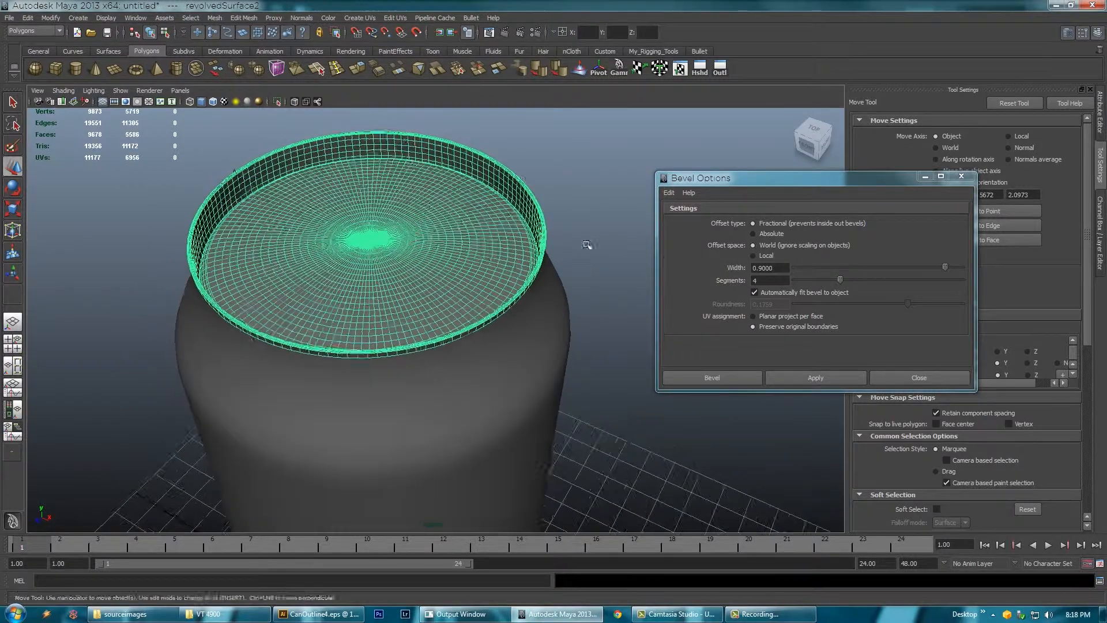
{"action": "left_click", "coordinate": [589, 204]}
Step: Examine the can's silhouette, body and bevelled lid from several angles and distances
{"action": "left_click_drag", "start_coordinate": [558, 269], "coordinate": [435, 298], "text": "alt"}
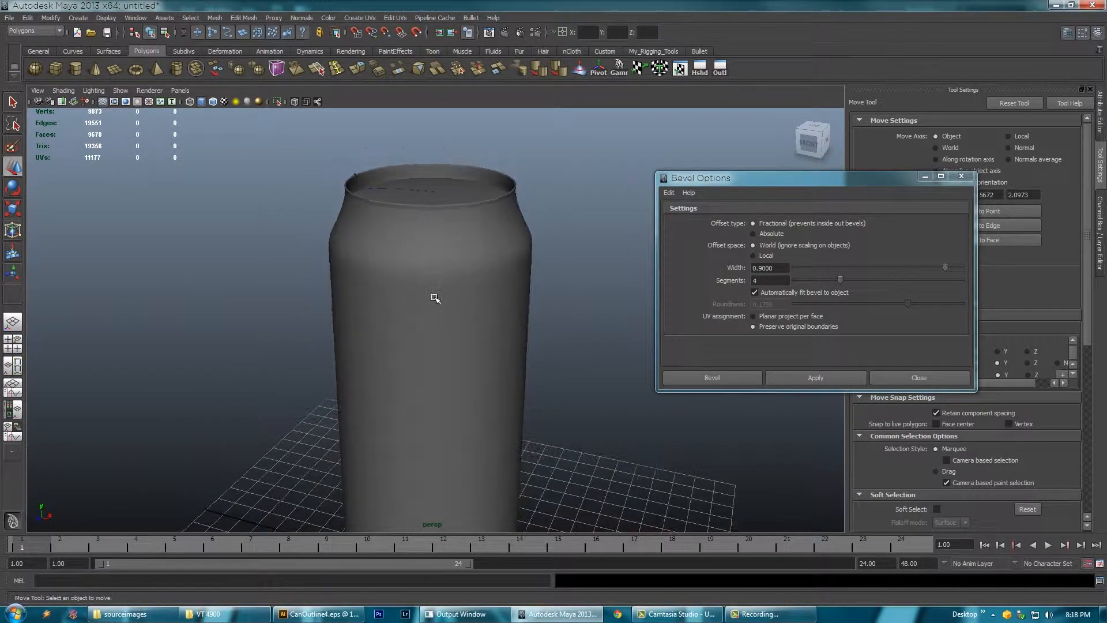
{"action": "left_click_drag", "start_coordinate": [474, 345], "coordinate": [462, 242], "text": "alt"}
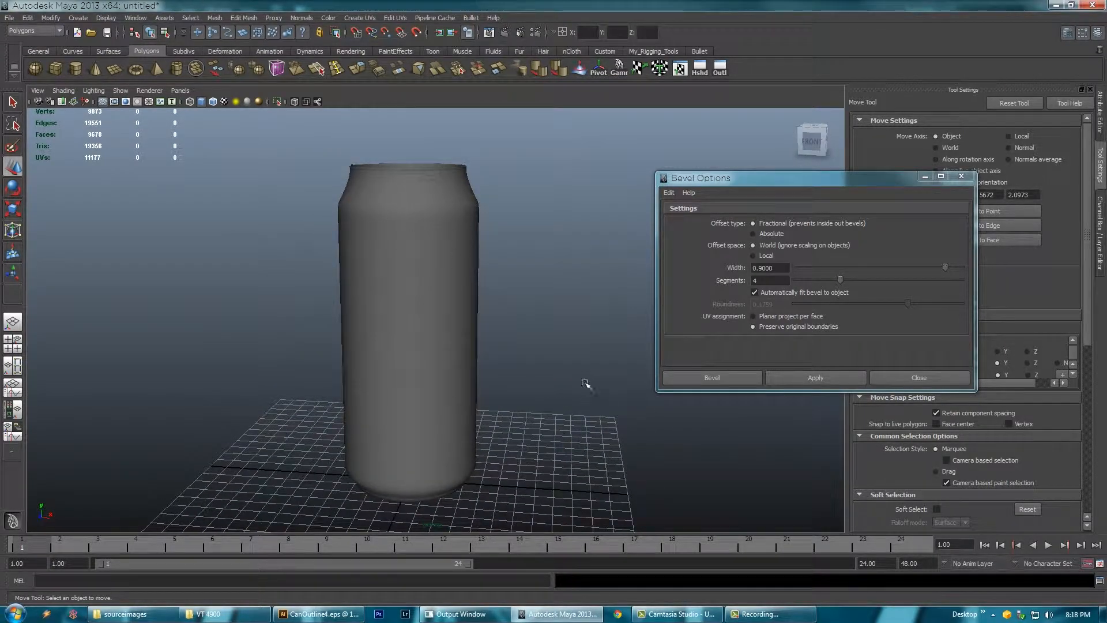
{"action": "left_click_drag", "start_coordinate": [463, 305], "coordinate": [454, 372], "text": "alt"}
{"action": "middle_click_drag", "start_coordinate": [454, 371], "coordinate": [472, 378], "text": "alt"}
{"action": "left_click_drag", "start_coordinate": [472, 378], "coordinate": [479, 346], "text": "alt"}
{"action": "right_click_drag", "start_coordinate": [480, 346], "coordinate": [506, 338], "text": "alt"}
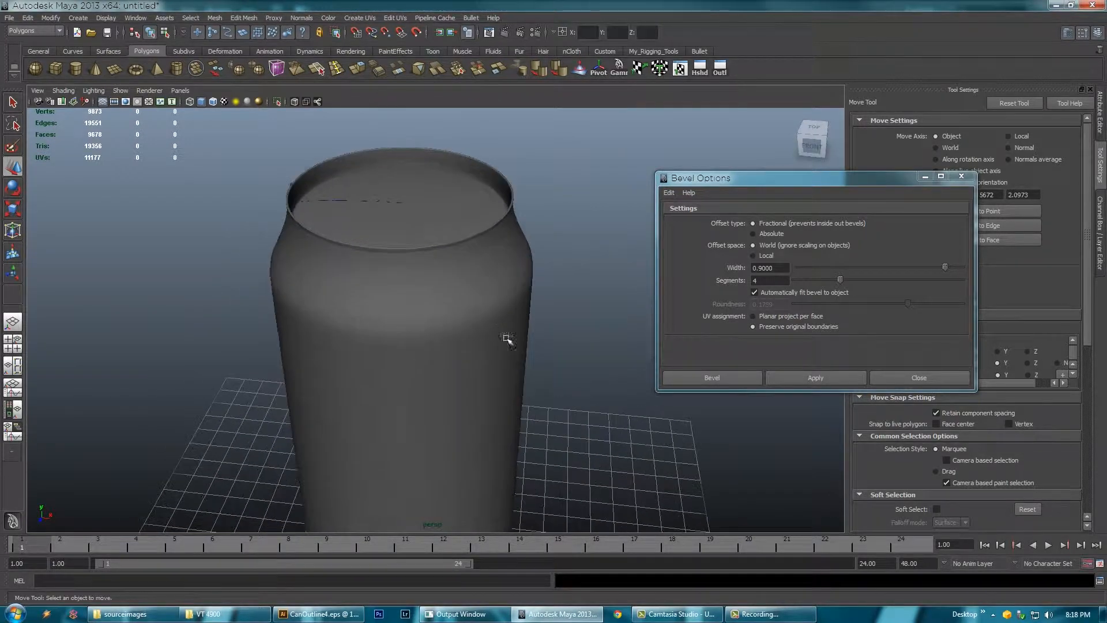
{"action": "middle_click_drag", "start_coordinate": [491, 313], "coordinate": [527, 374], "text": "alt"}
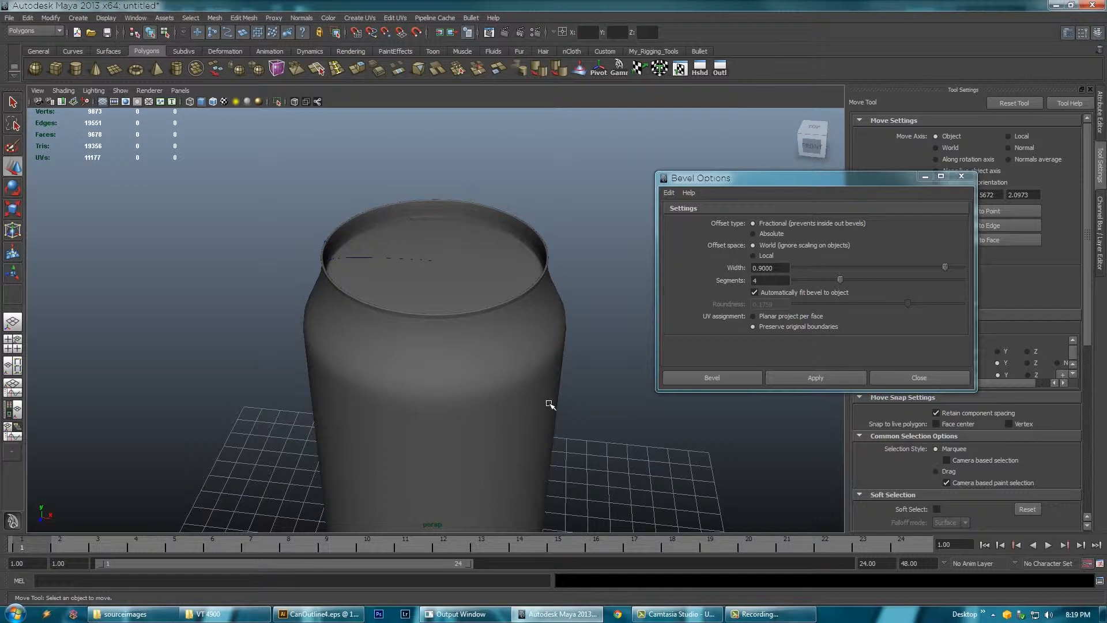
{"action": "right_click_drag", "start_coordinate": [491, 406], "coordinate": [464, 406], "text": "alt"}
{"action": "middle_click_drag", "start_coordinate": [464, 406], "coordinate": [456, 338], "text": "alt"}
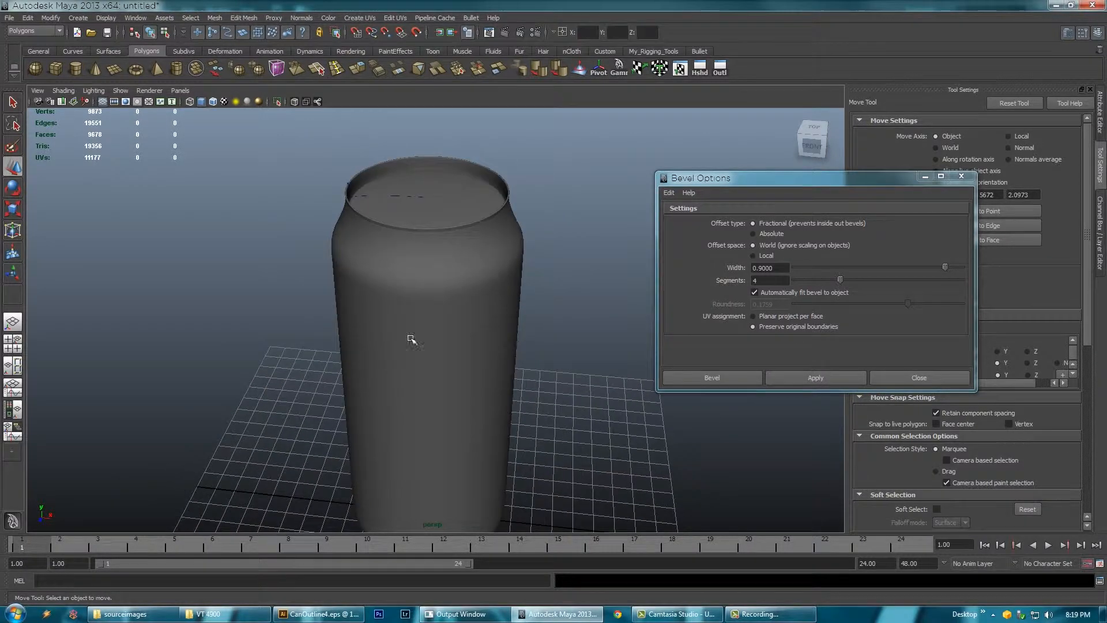
{"action": "left_click_drag", "start_coordinate": [496, 396], "coordinate": [445, 346], "text": "alt"}
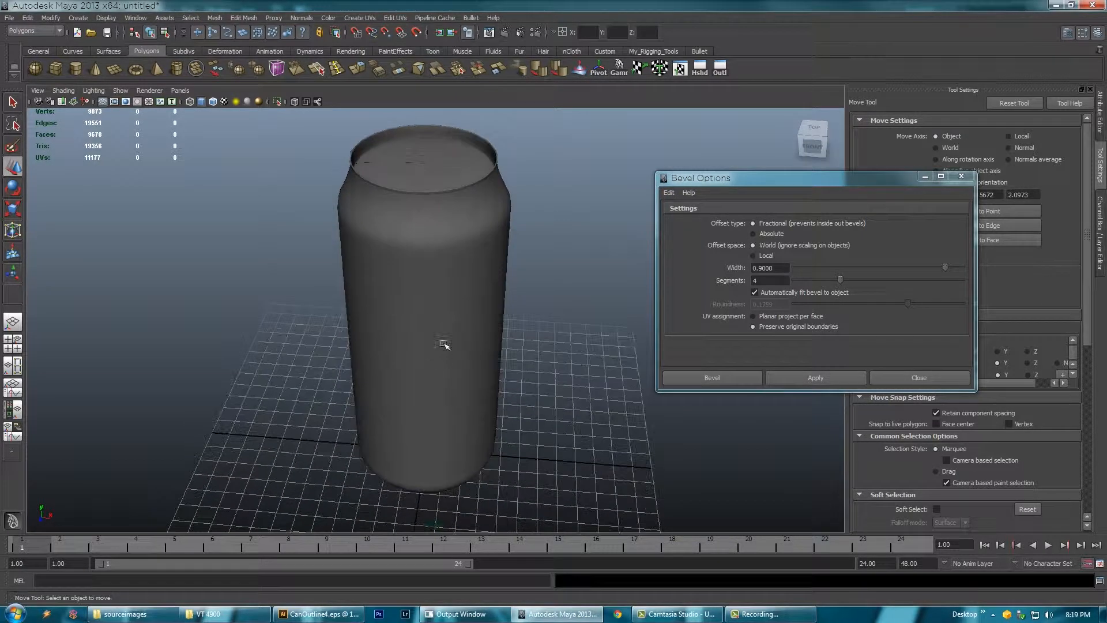